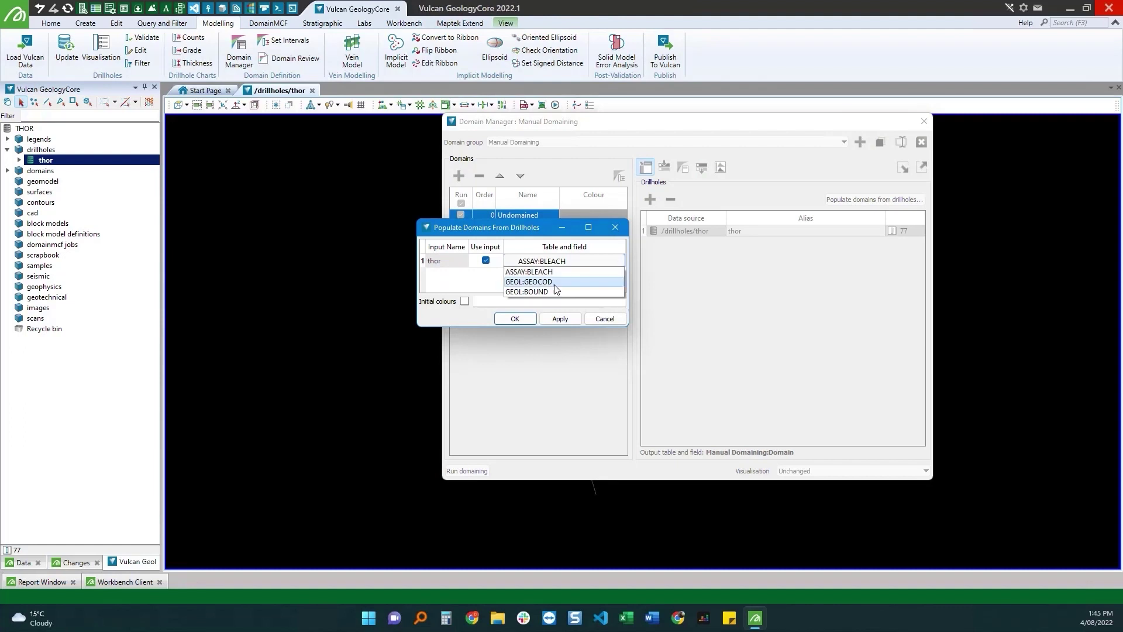
- Populate the domains from the thor drillholes using the GEOL:GEOCOD field and display the rules for domain TQ1
left_click(556, 283)
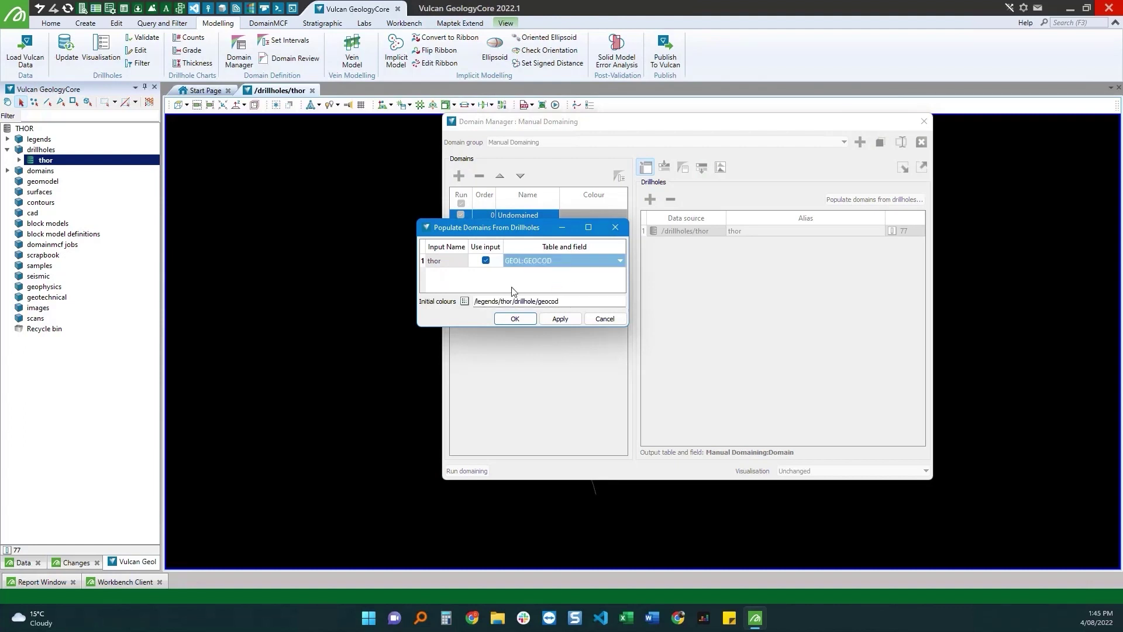
left_click(520, 319)
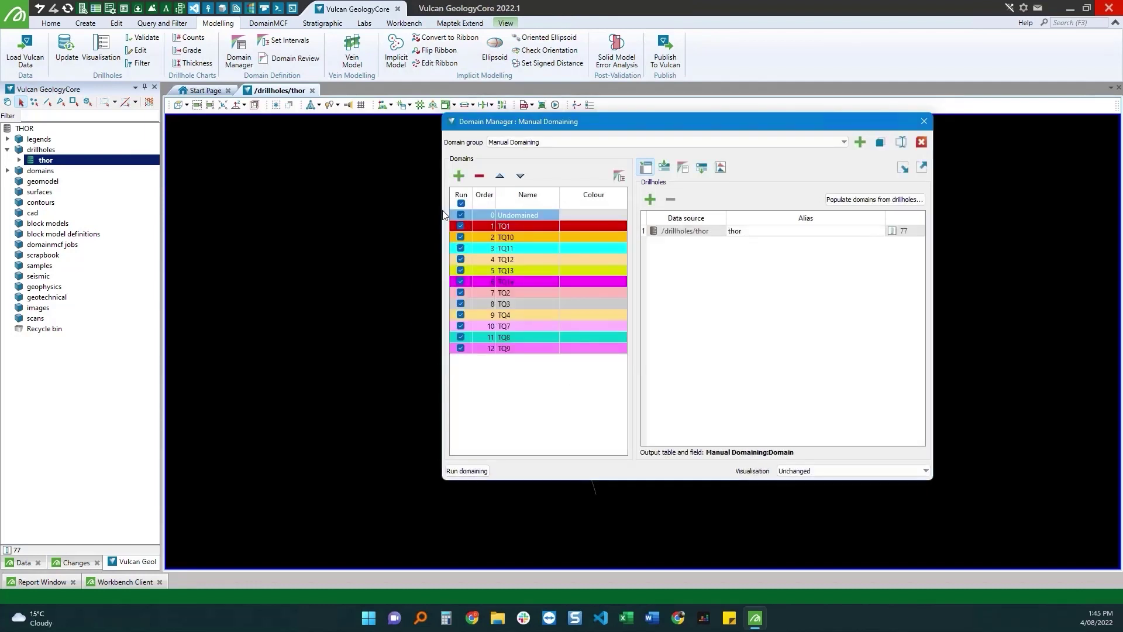
left_click(520, 225)
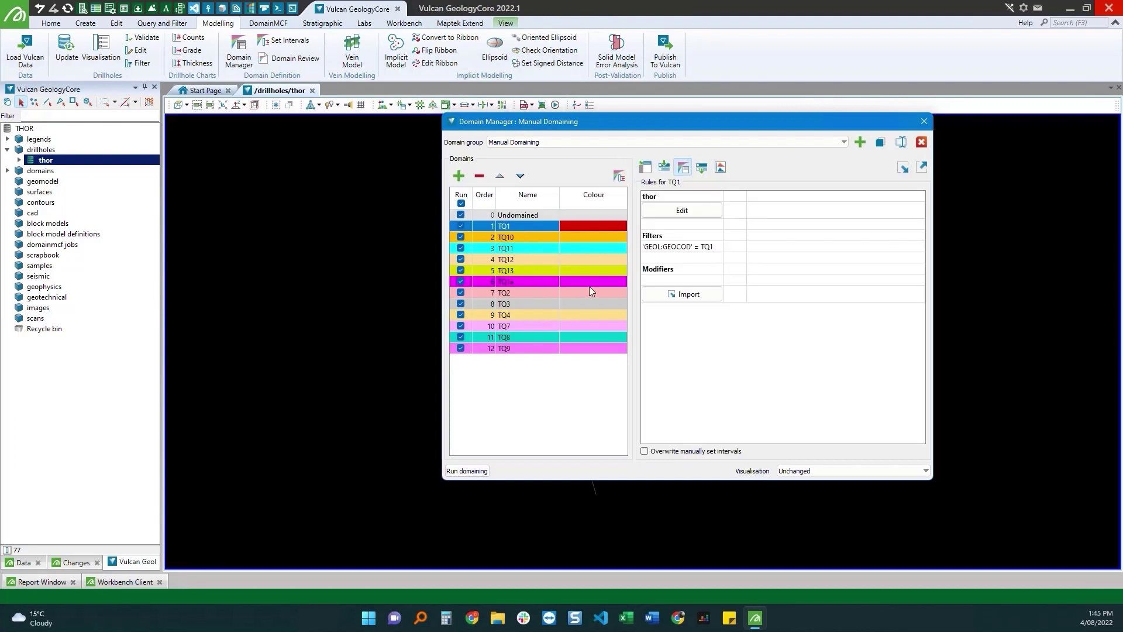
- Exclude every domain except the undomained one from the run and rename that one as Waste
left_click(461, 204)
left_click(518, 215)
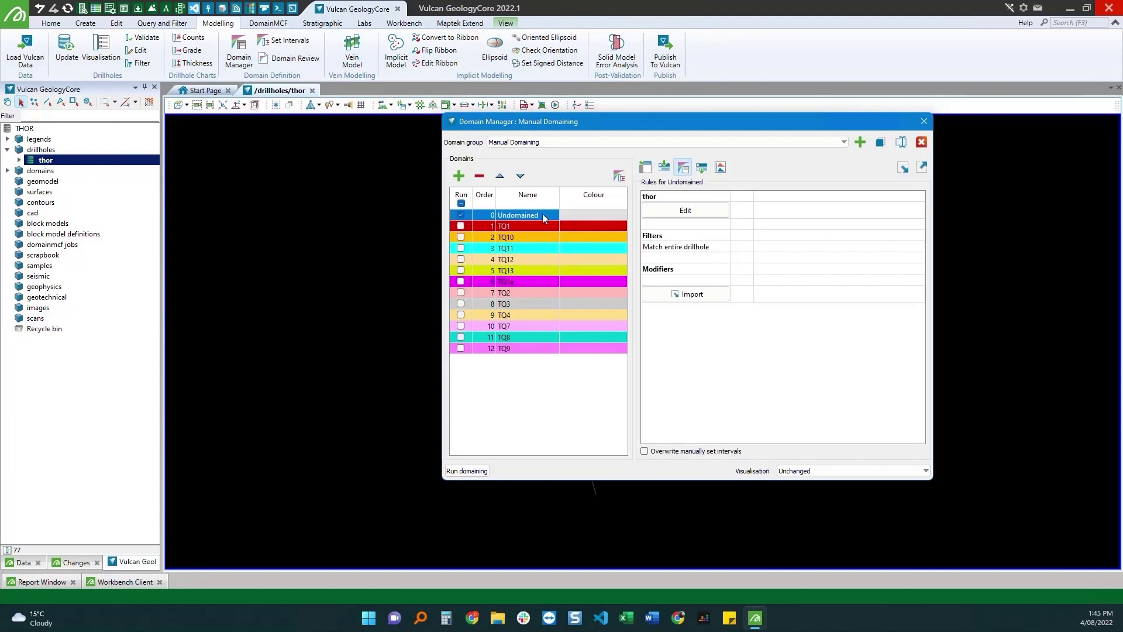
left_click(542, 214)
type("Waste")
key("Return")
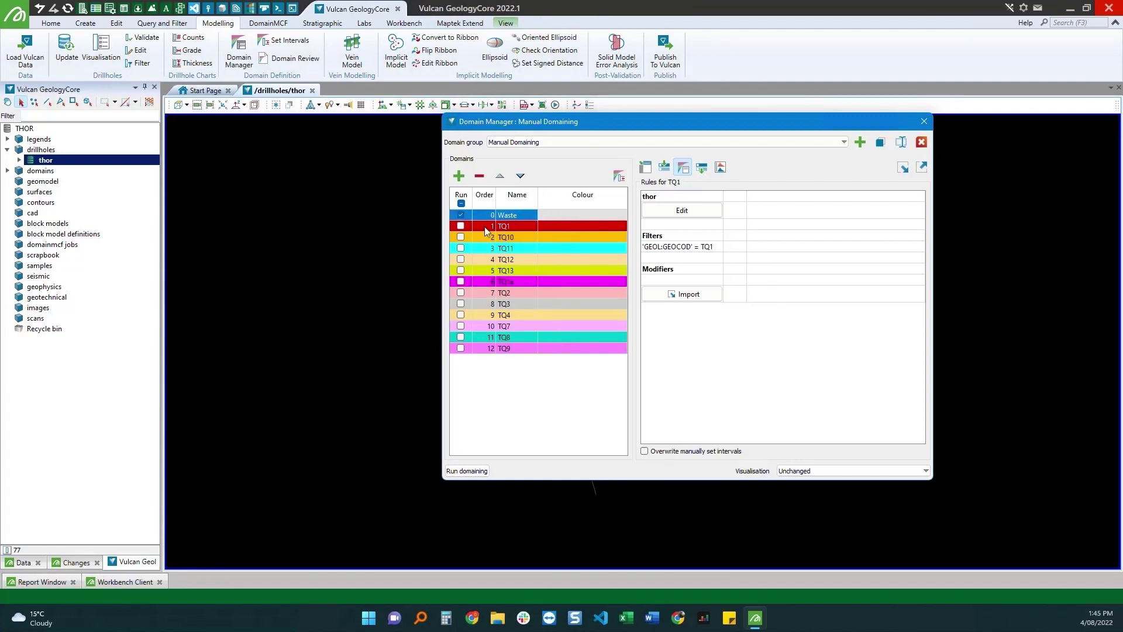
- Set up a Split by table postprocessing modifier with ASSAY as the primary table and GEOL as the secondary table
left_click(701, 167)
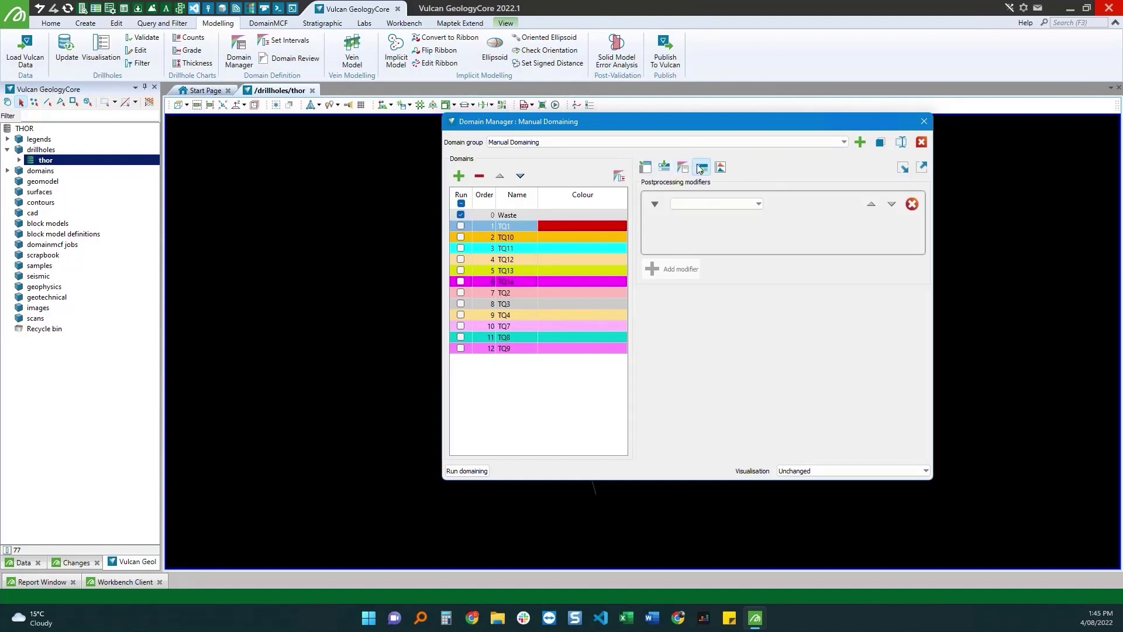
left_click(736, 205)
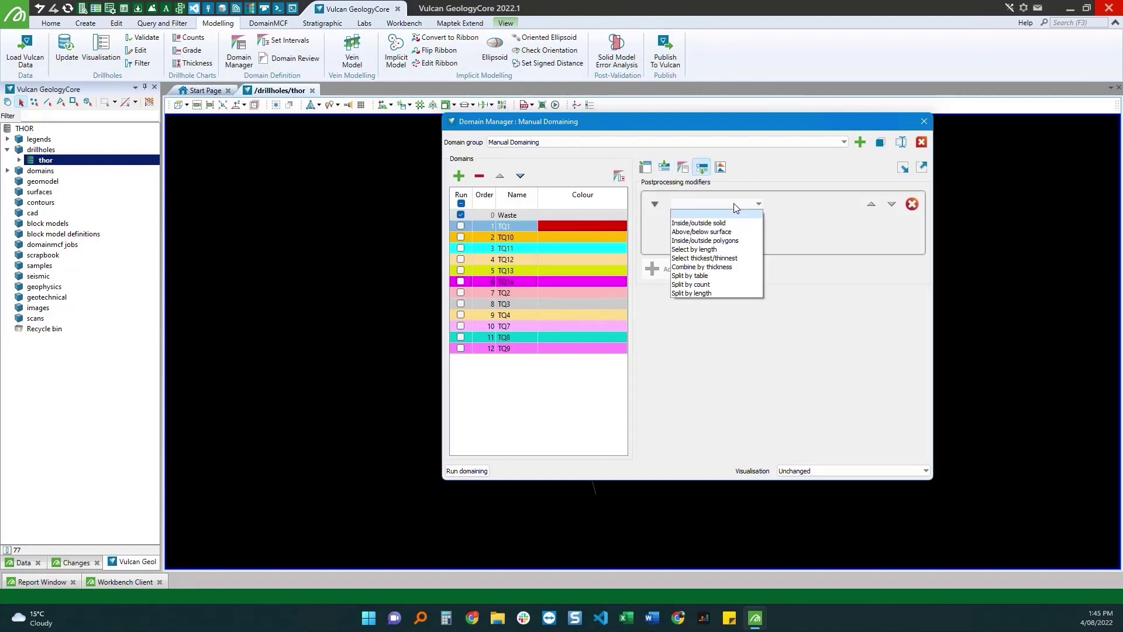
left_click(702, 276)
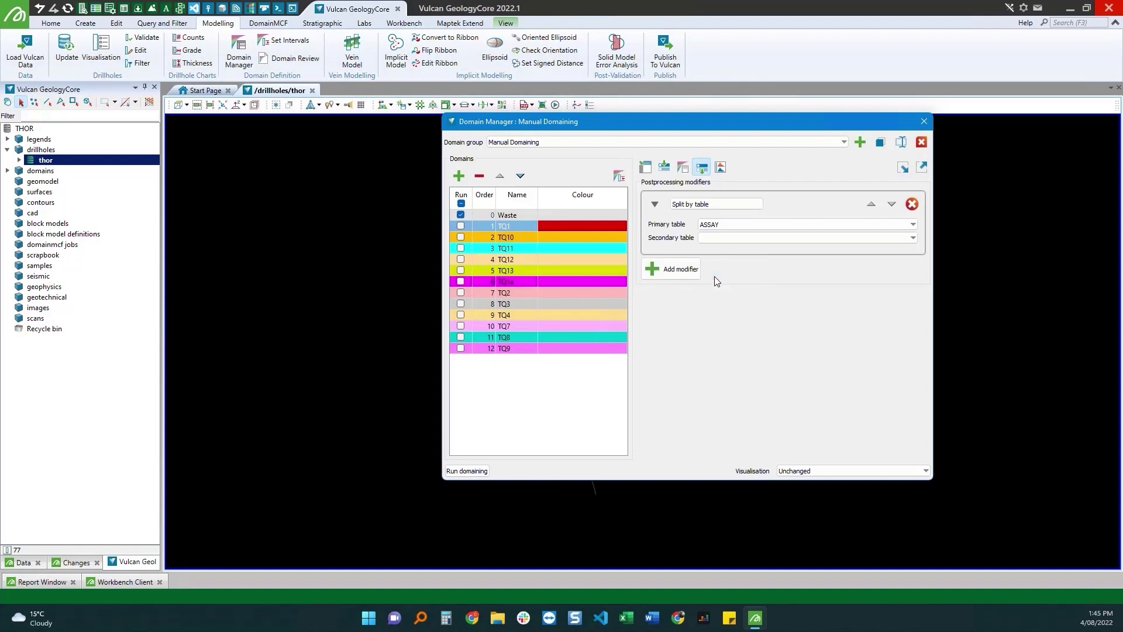
left_click(703, 238)
left_click(716, 240)
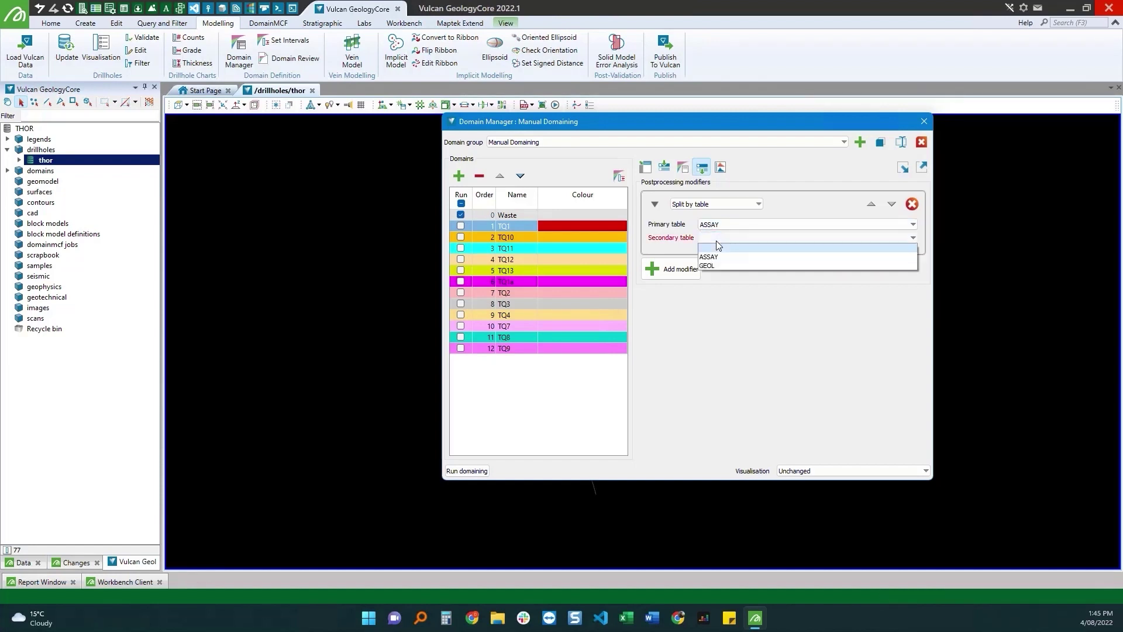
left_click(718, 266)
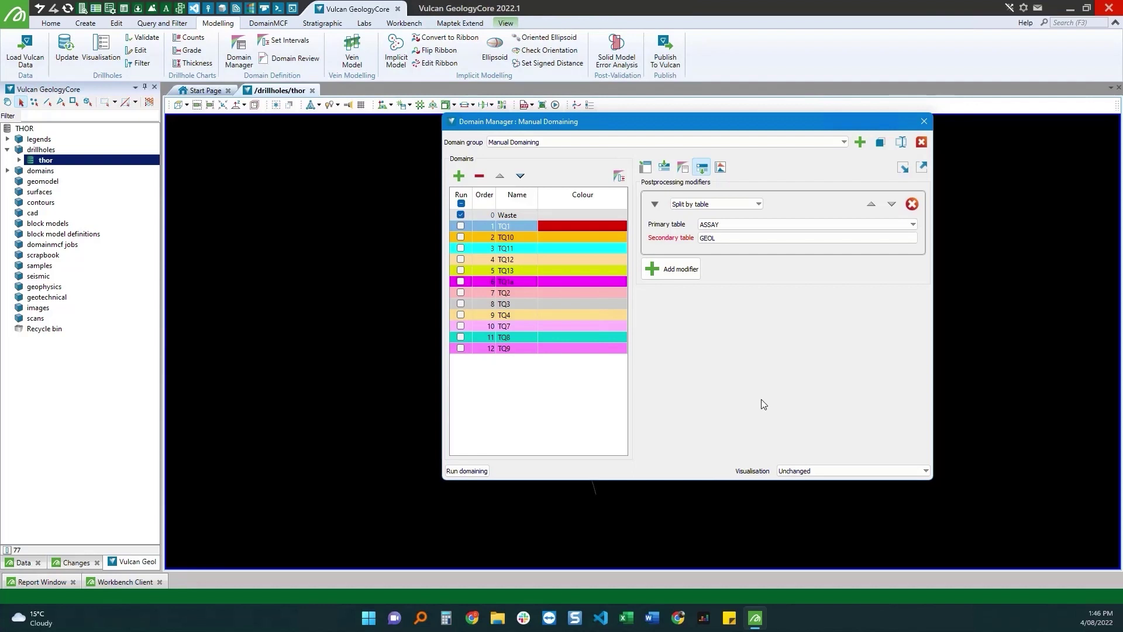
- Run the domaining, switch the Domain Manager to Flag Intervals mode and dock it beside the drillhole view
left_click(466, 470)
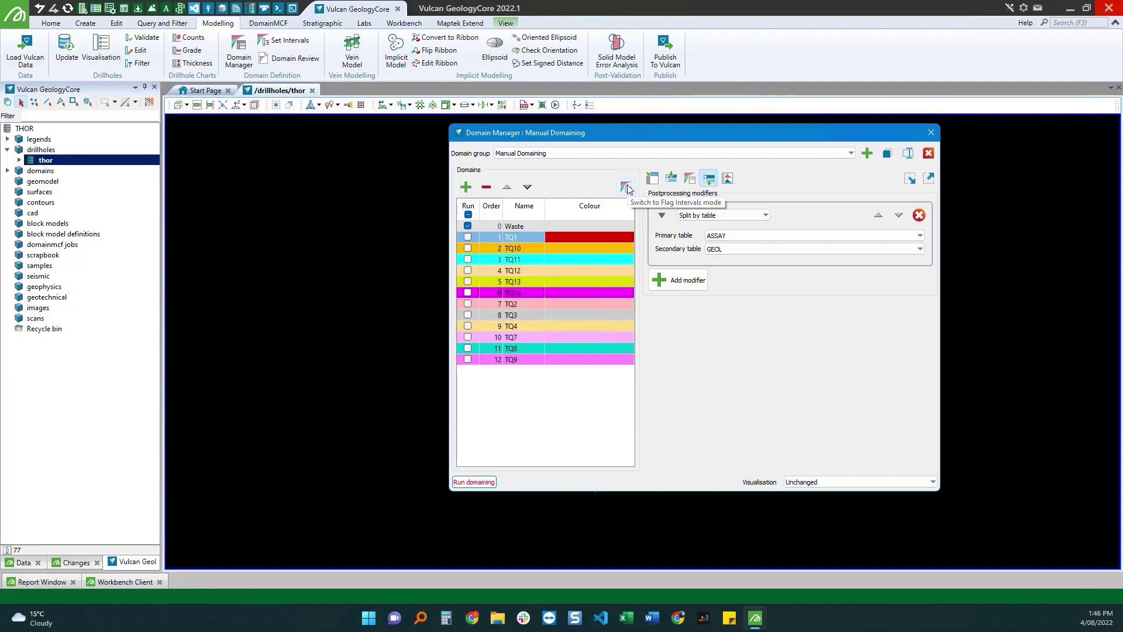
left_click(626, 187)
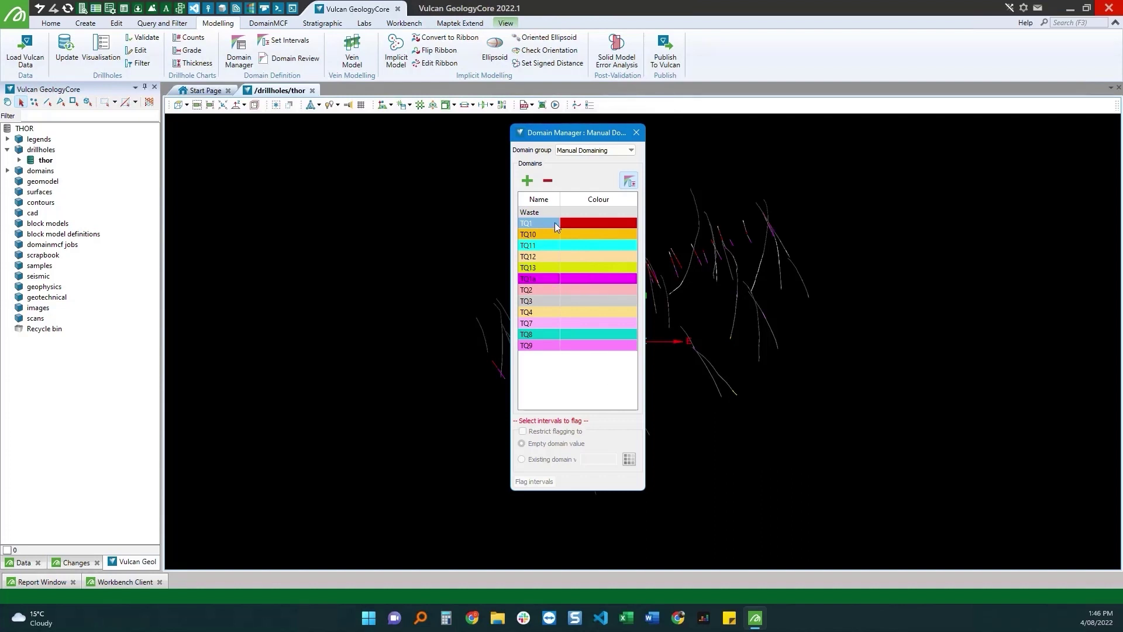
left_click_drag(558, 133, 1108, 332)
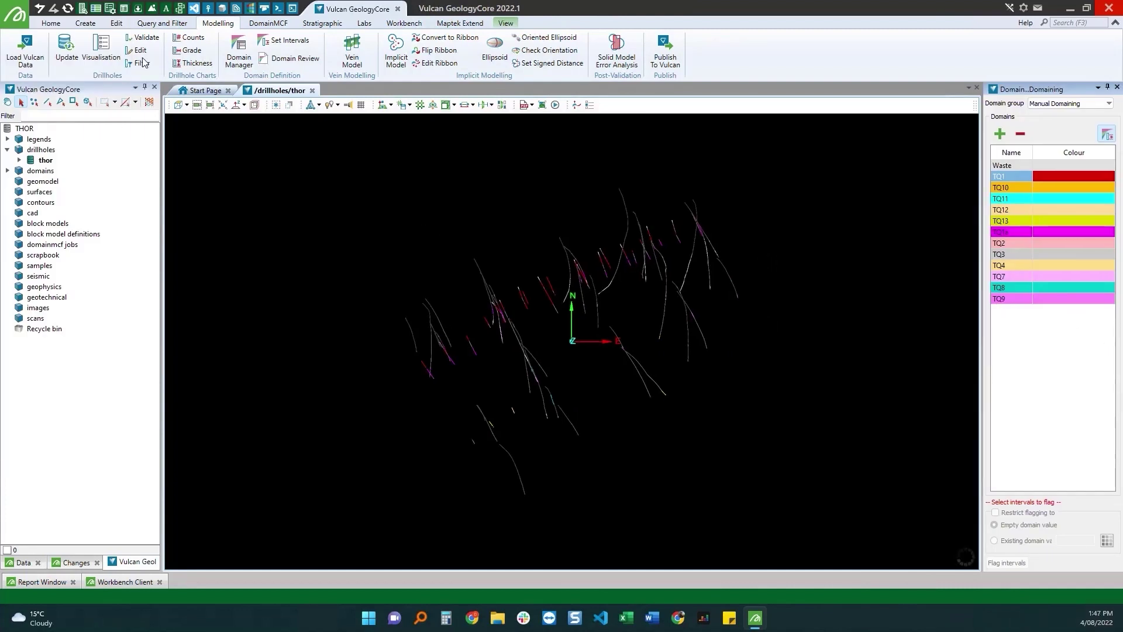
- Create a drillhole visualisation named Manual Domaining, with the hole trace switched on and the collar label switched off
left_click(98, 59)
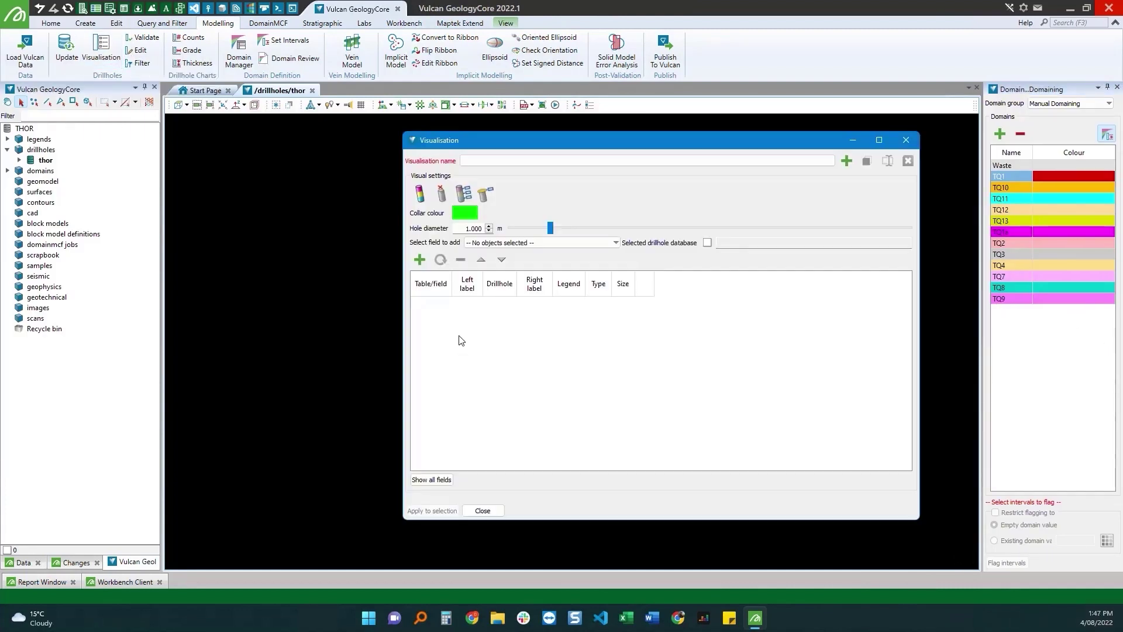
left_click(846, 160)
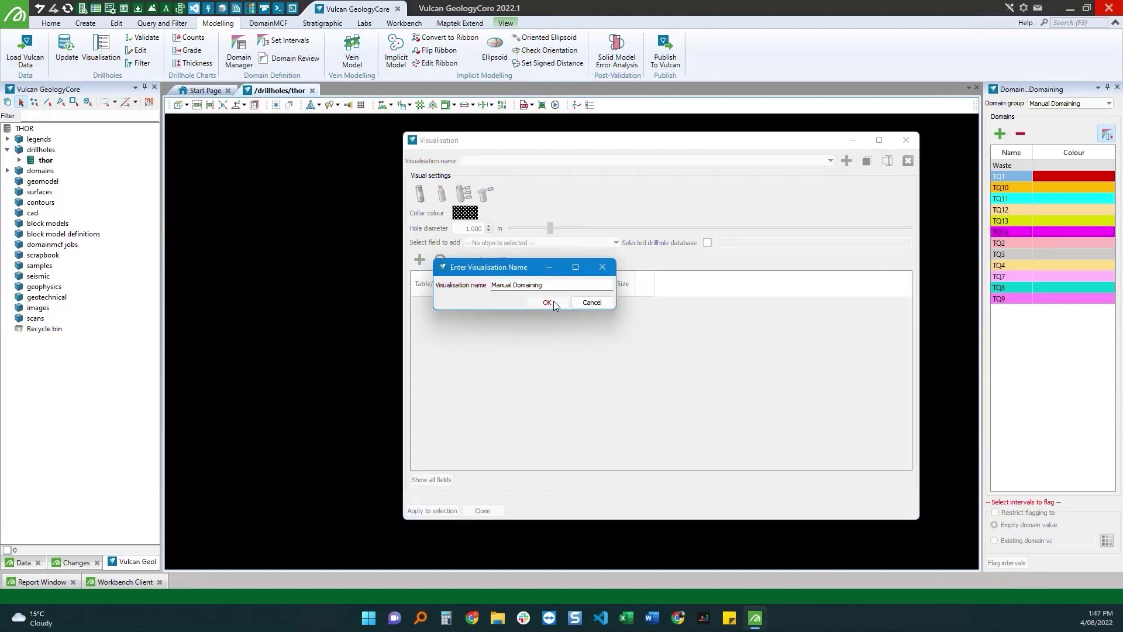
left_click(553, 301)
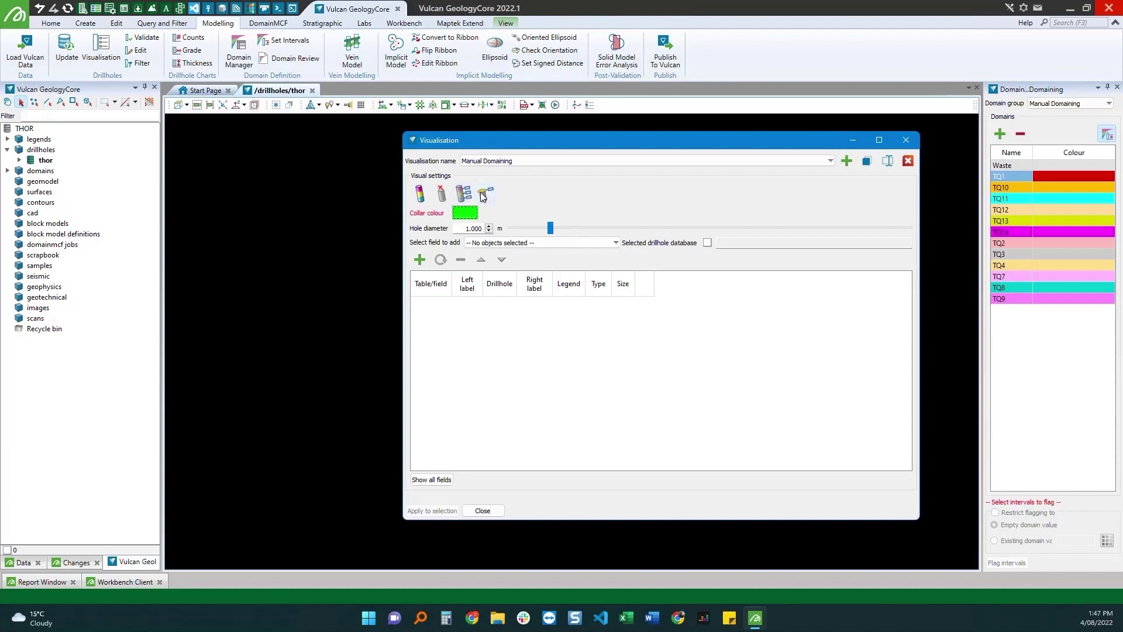
left_click(445, 195)
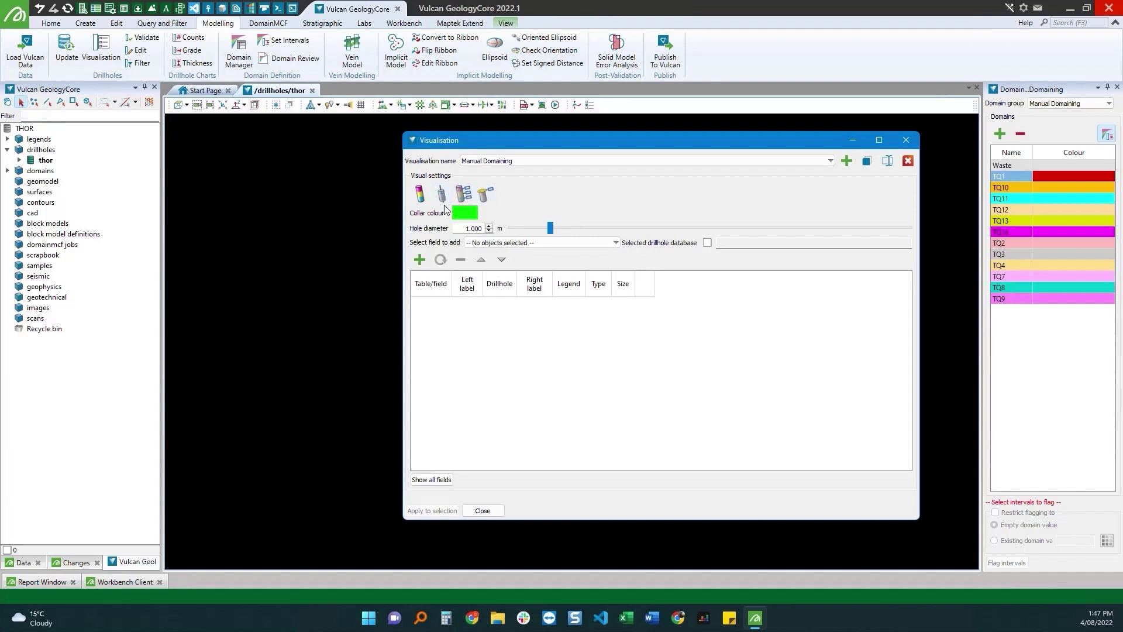
left_click(483, 197)
- Select the thor drillhole database and add its Manual Domaining:Domain field to the visualisation
left_click(41, 161)
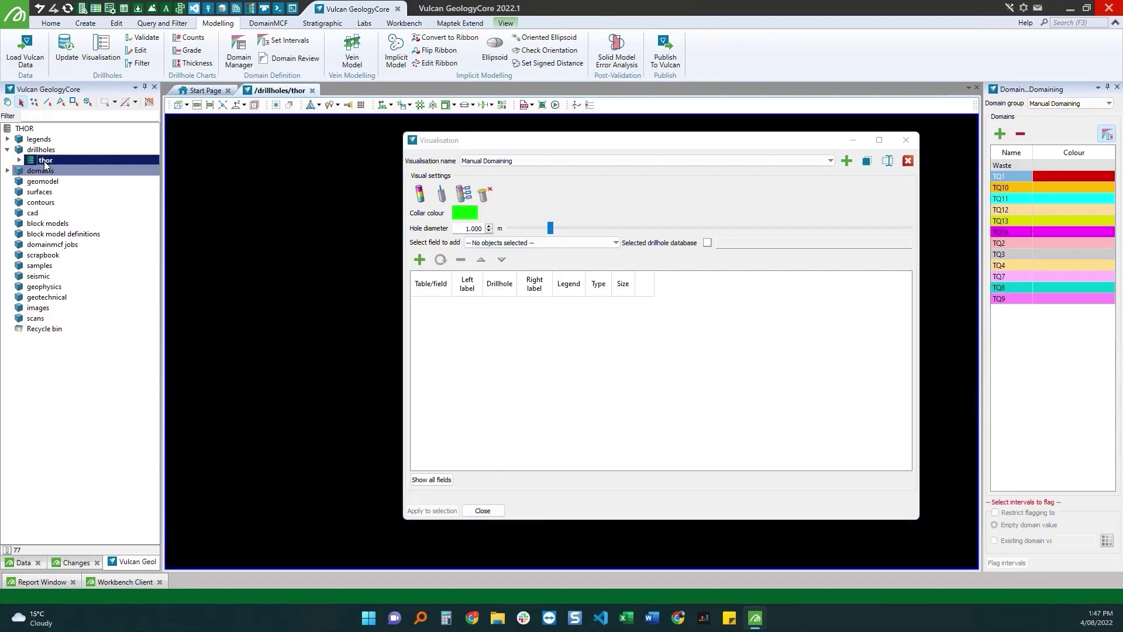
left_click(519, 245)
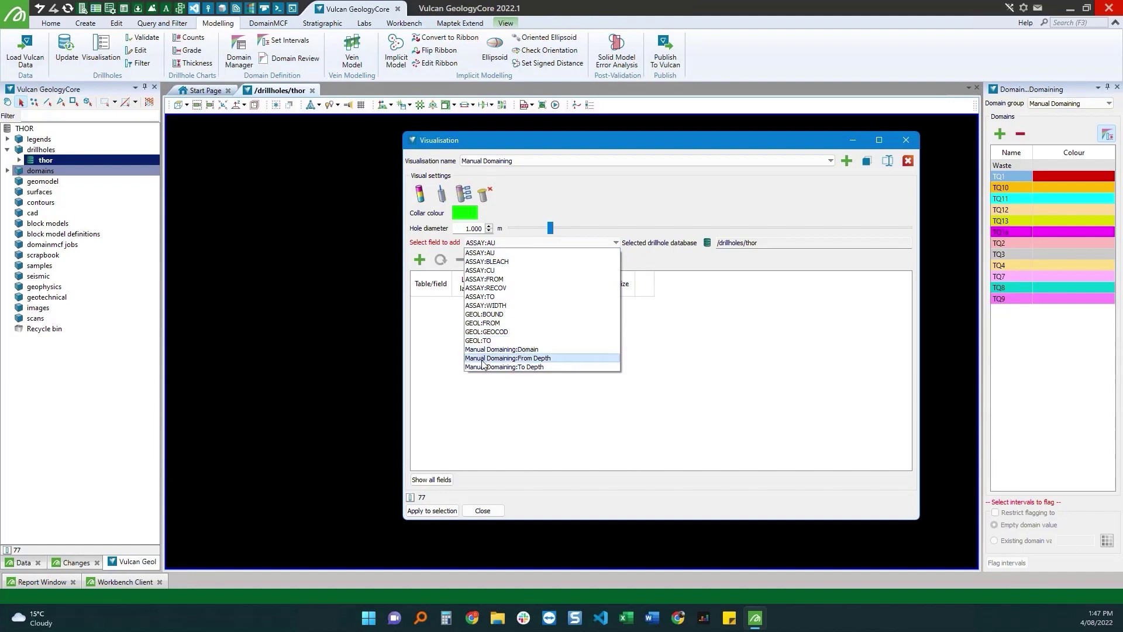
left_click(529, 349)
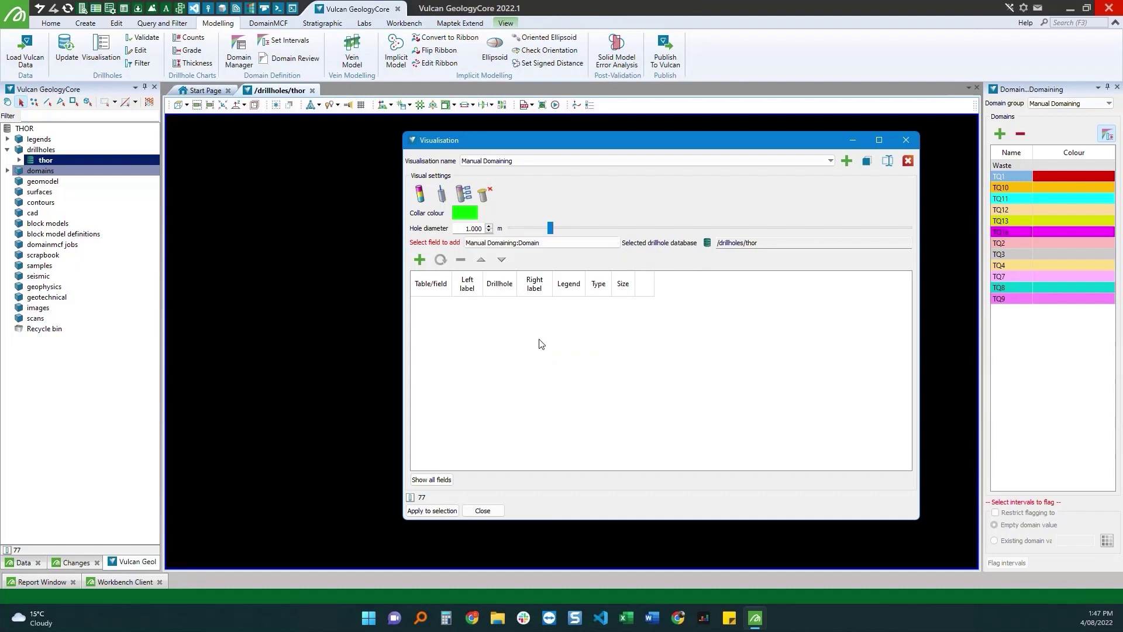
left_click(419, 261)
- Add the ASSAY:AU, ASSAY:CU and GEOL:GEOCOD fields to the visualisation
left_click(564, 244)
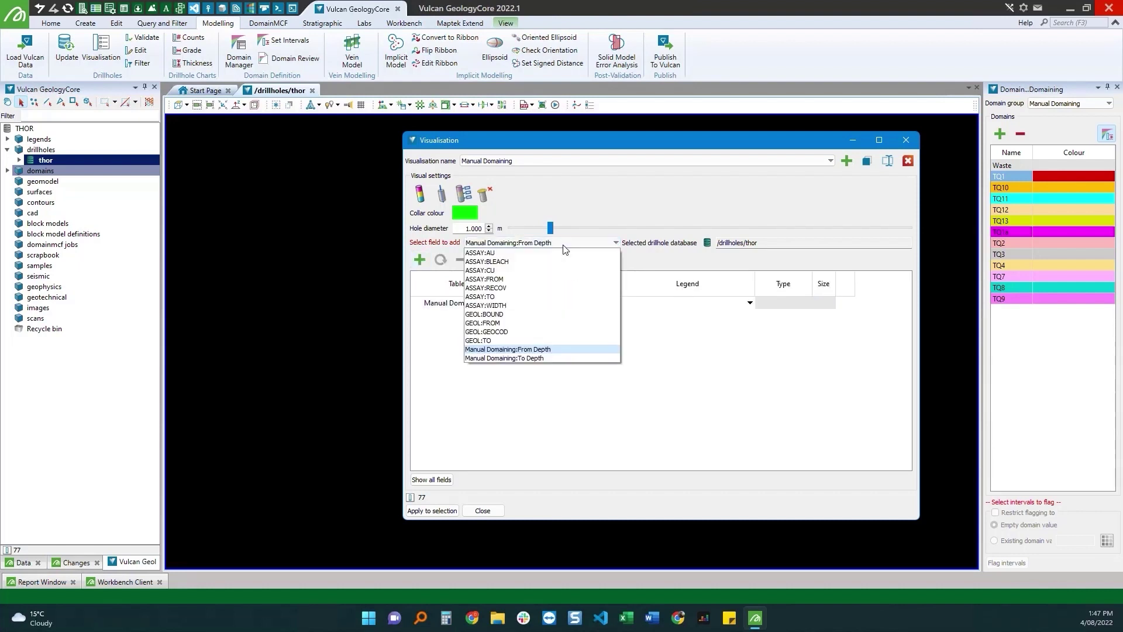
left_click(529, 252)
left_click(419, 259)
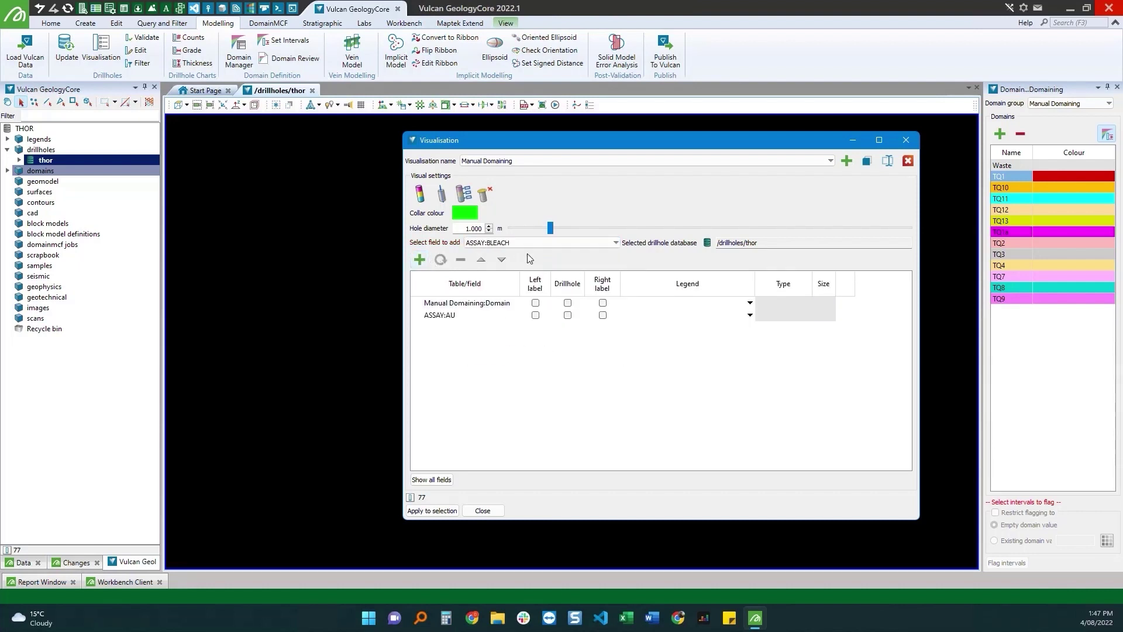
left_click(524, 242)
left_click(515, 255)
left_click(419, 259)
left_click(515, 243)
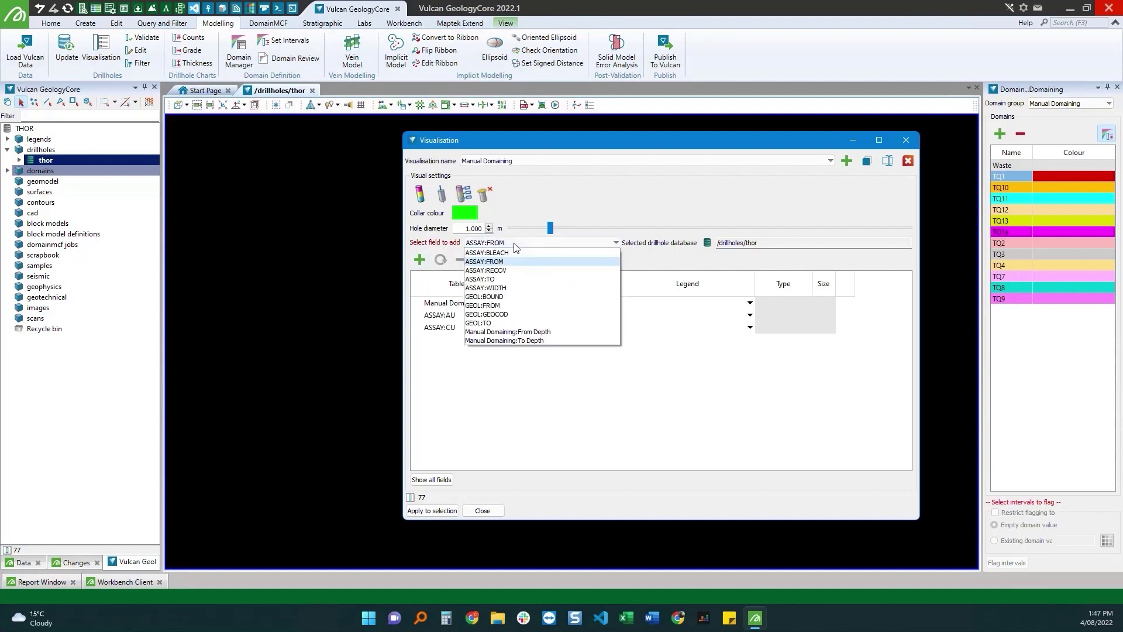
left_click(507, 314)
left_click(419, 260)
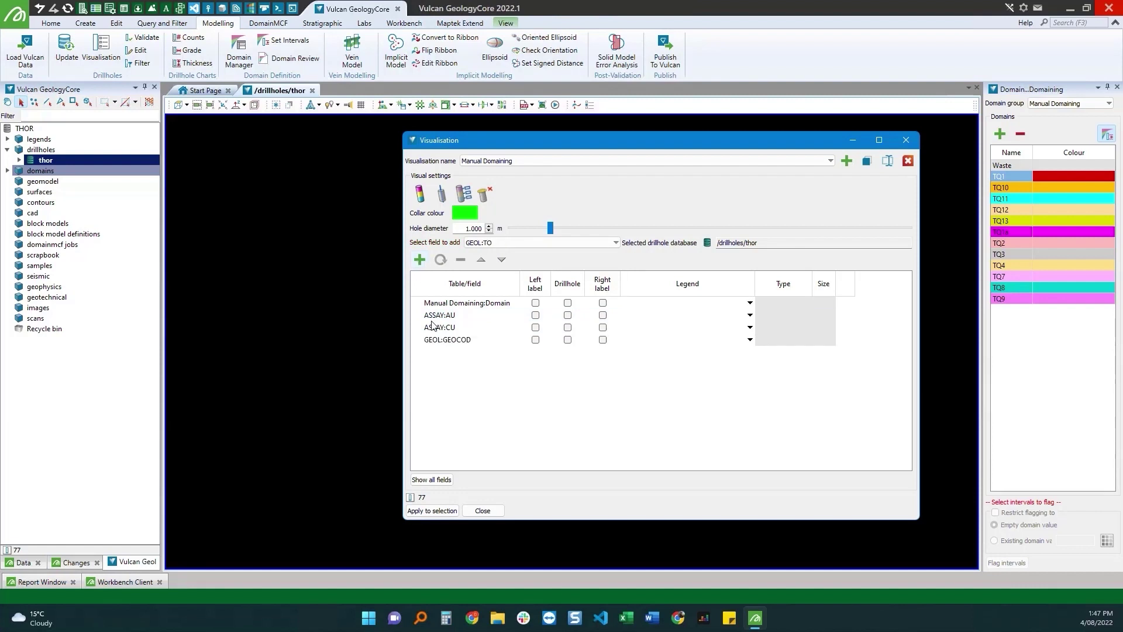
- Show ASSAY:AU on the drillhole and as a right label, using the /legends/thor/drillhole/au legend
left_click(568, 316)
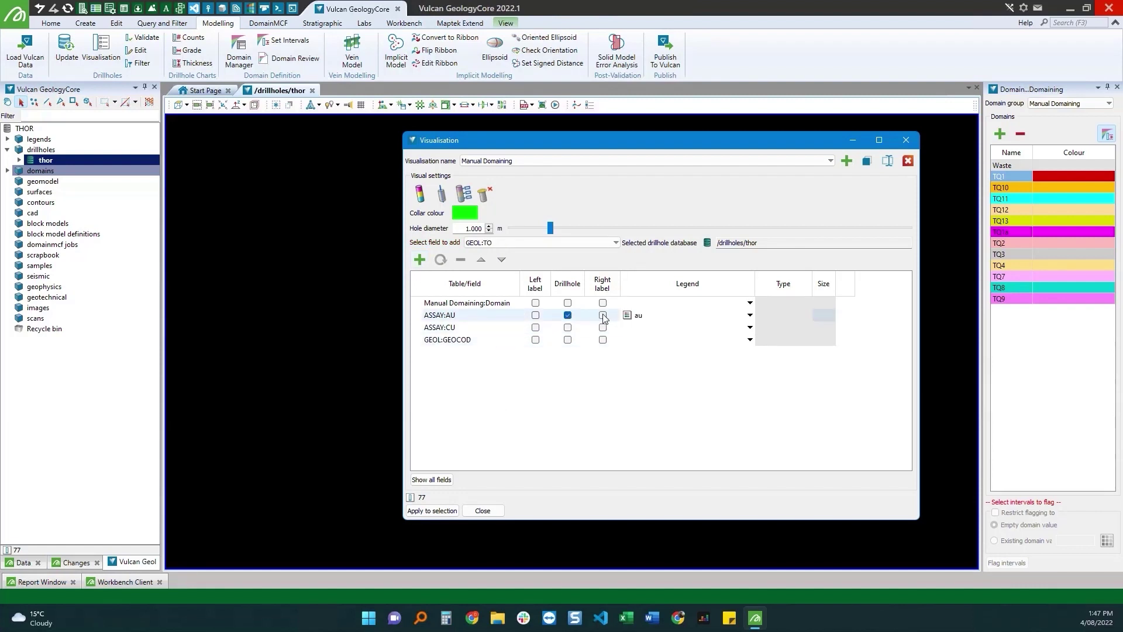
left_click(603, 316)
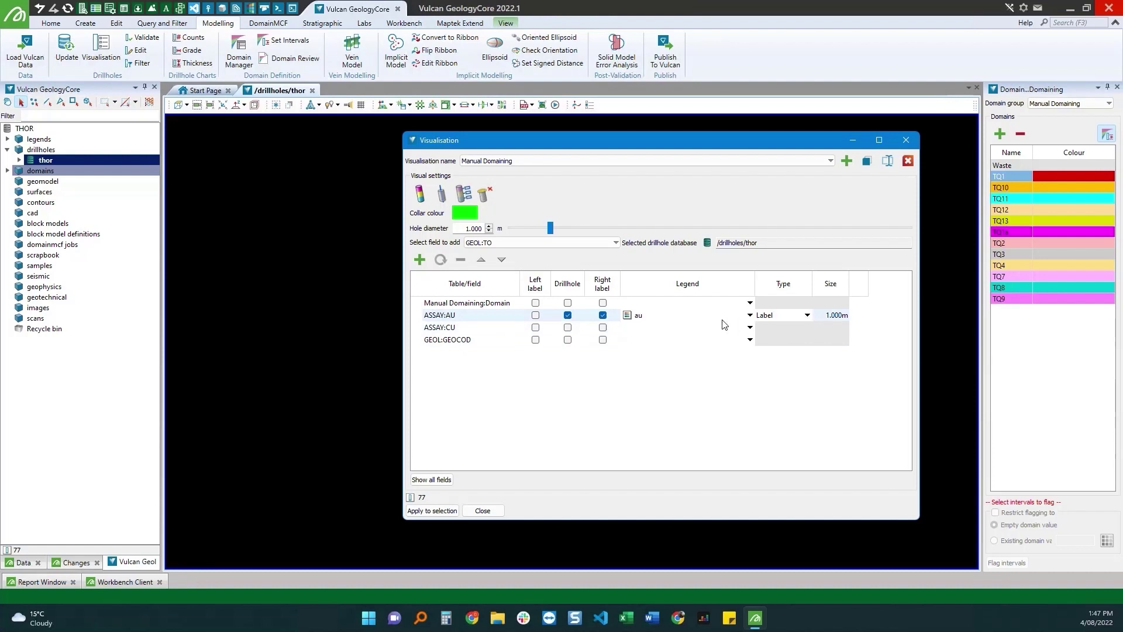
left_click(750, 316)
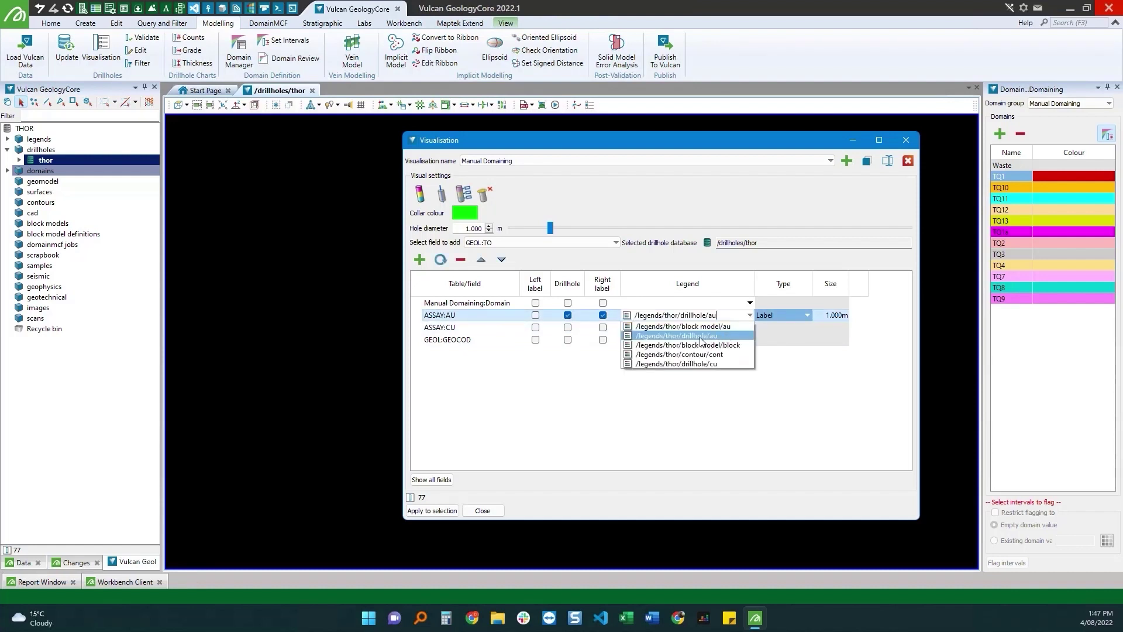
left_click(686, 336)
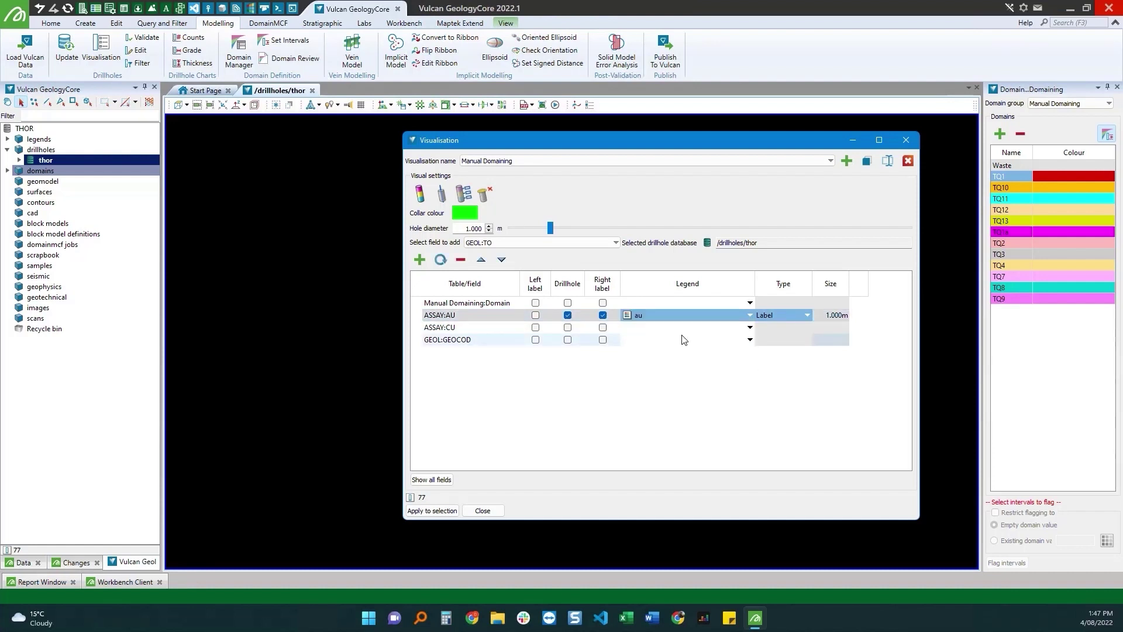
- Show ASSAY:CU as a right label with the cu legend and GEOL:GEOCOD as a left label with the geocod legend
left_click(750, 327)
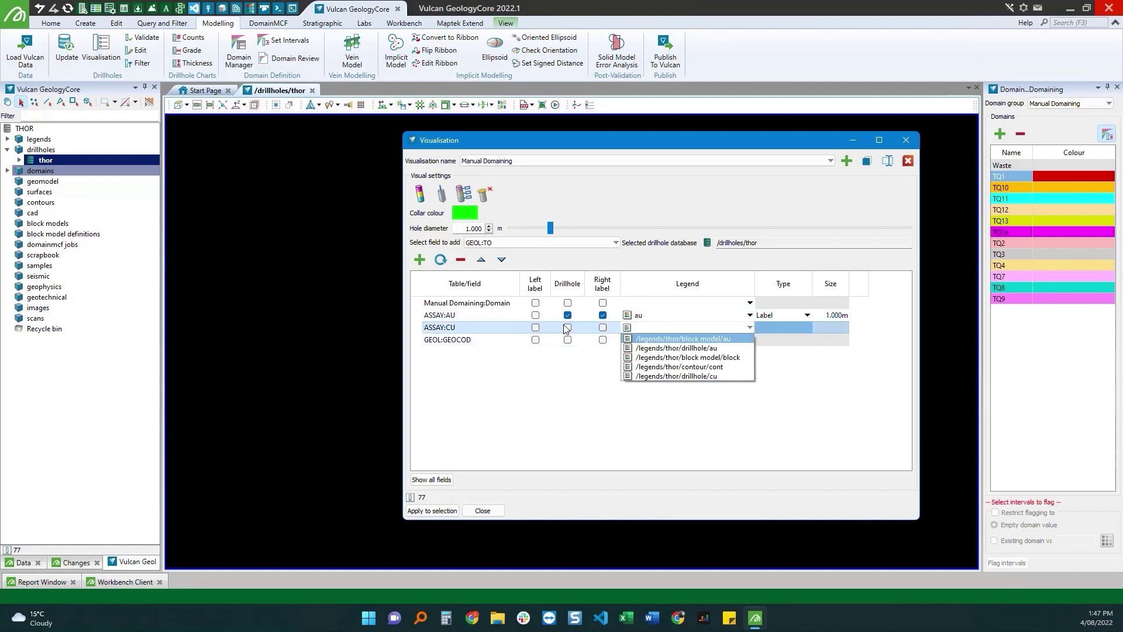
left_click(603, 328)
left_click(602, 329)
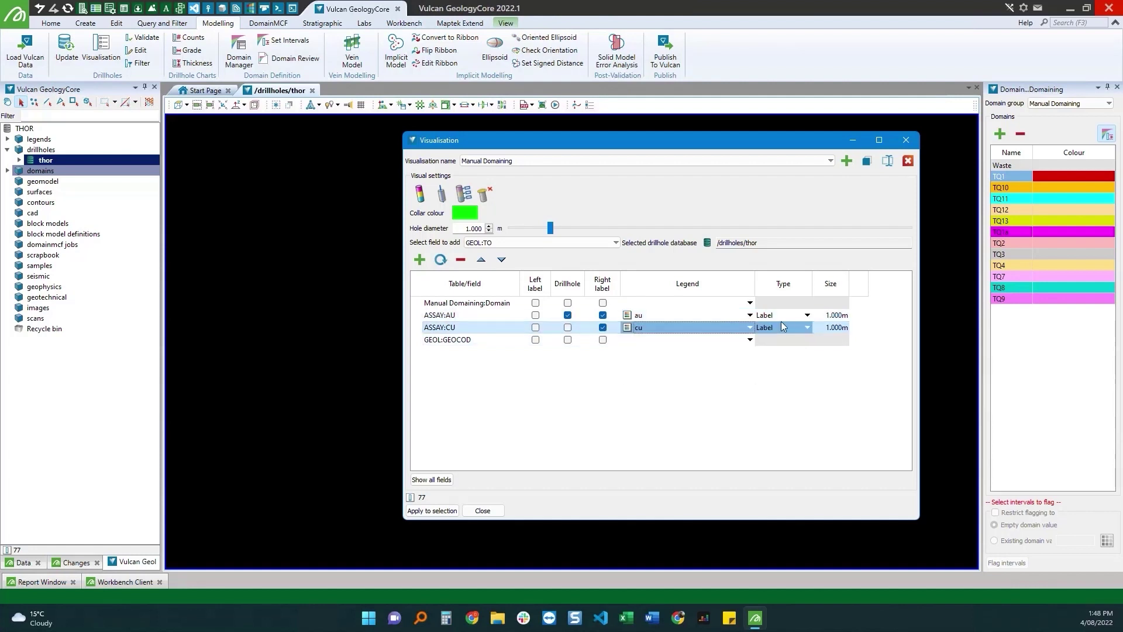
left_click(535, 340)
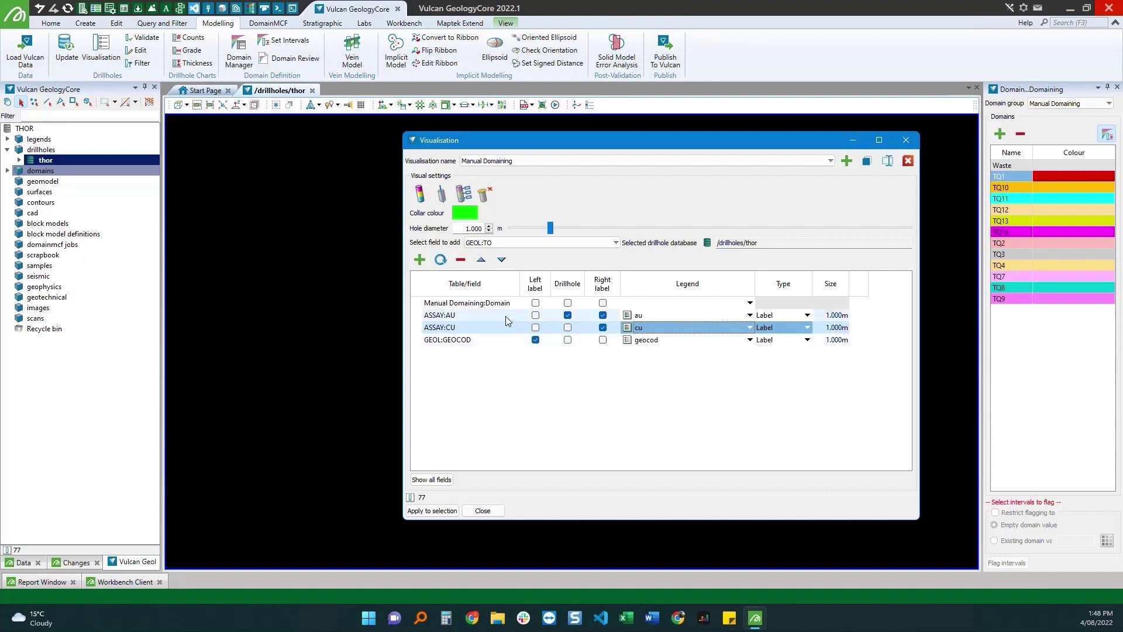
- Reorder the fields as Domain, GEOCOD, CU, AU and show Domain as a left label with the Manual Domaining legend
left_click(481, 261)
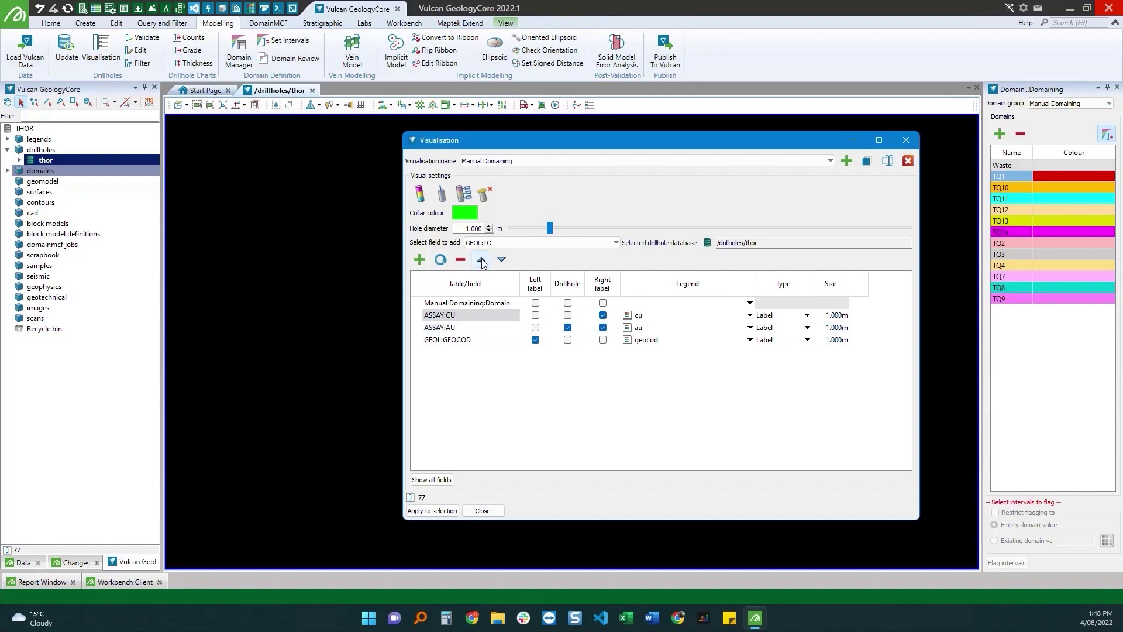
left_click(483, 262)
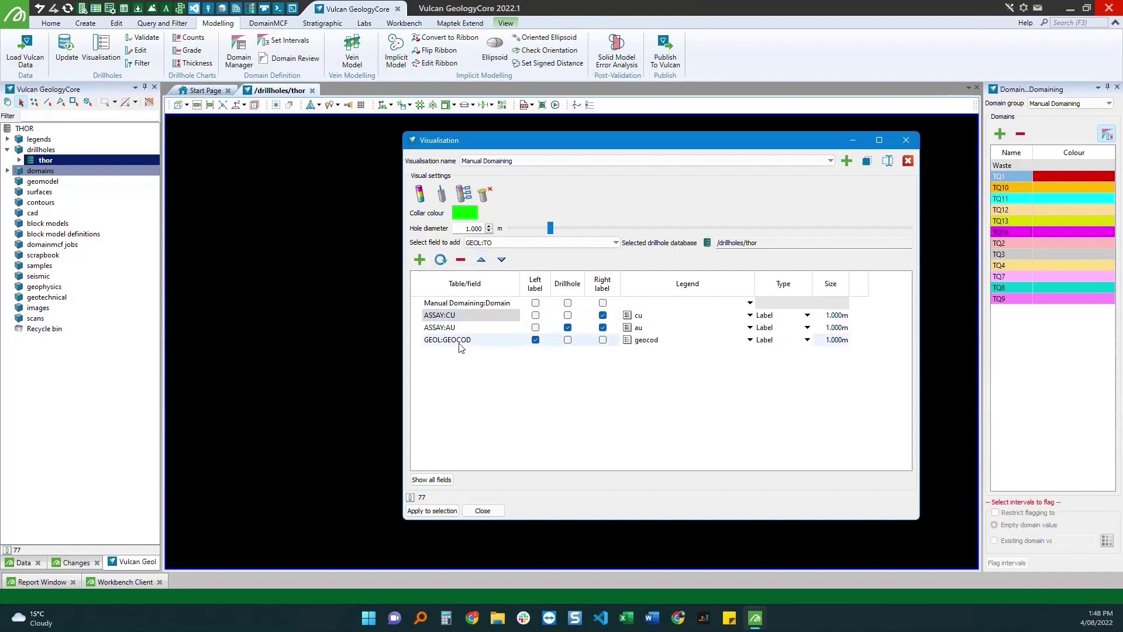
left_click(484, 263)
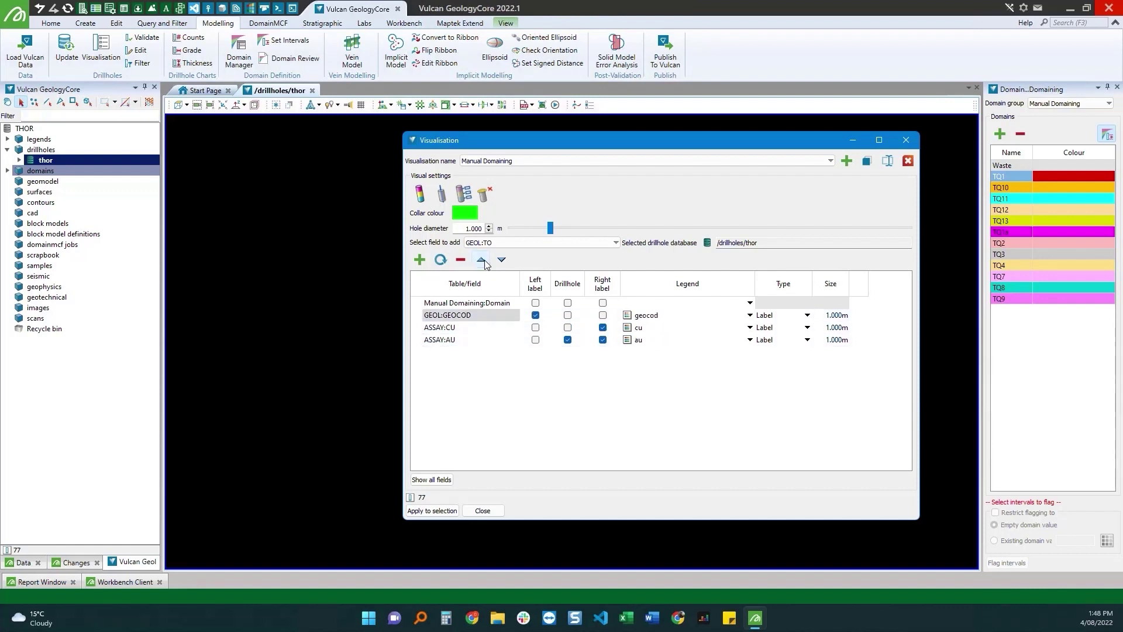
left_click(471, 303)
left_click(536, 305)
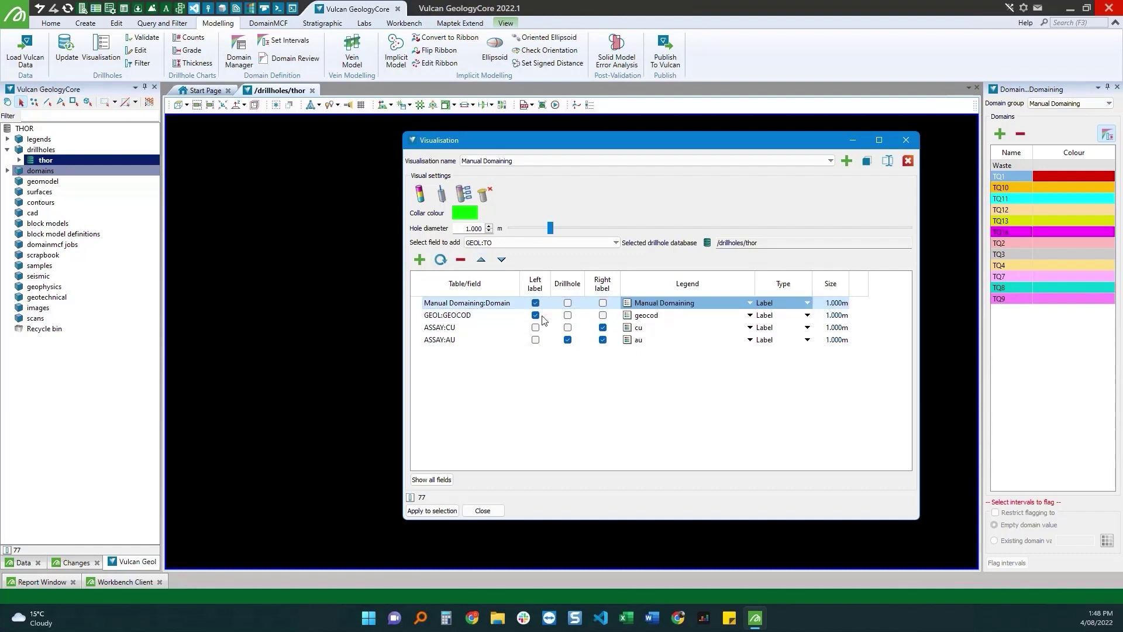
- Set the Manual Domaining:Domain field to Flag and label, then apply the visualisation to the thor drillholes and close its settings
left_click(808, 303)
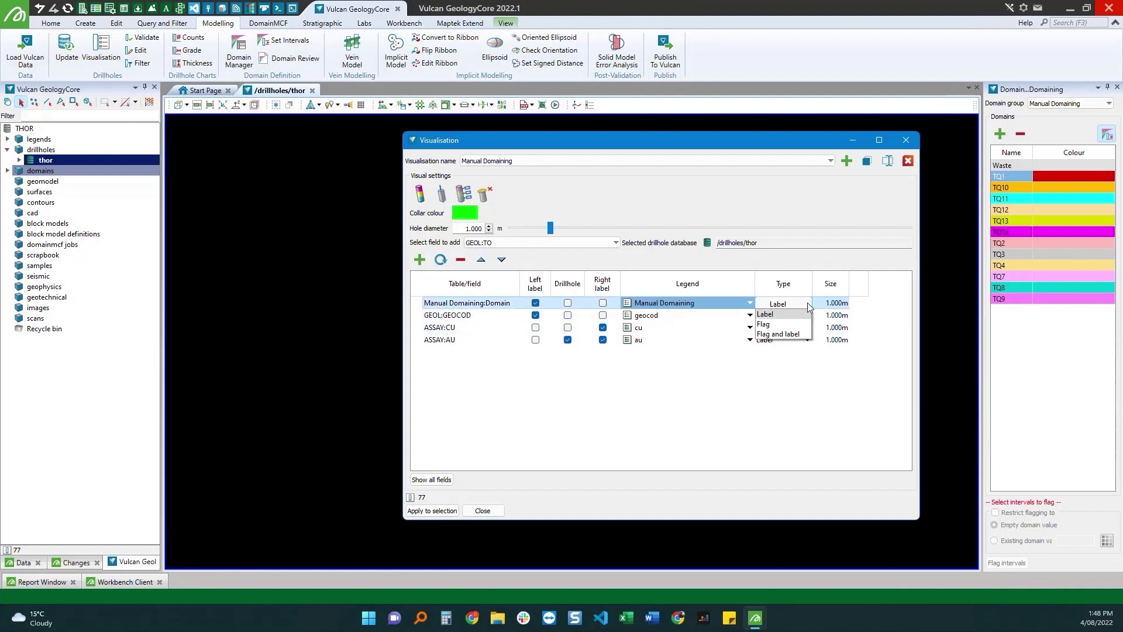
left_click(778, 333)
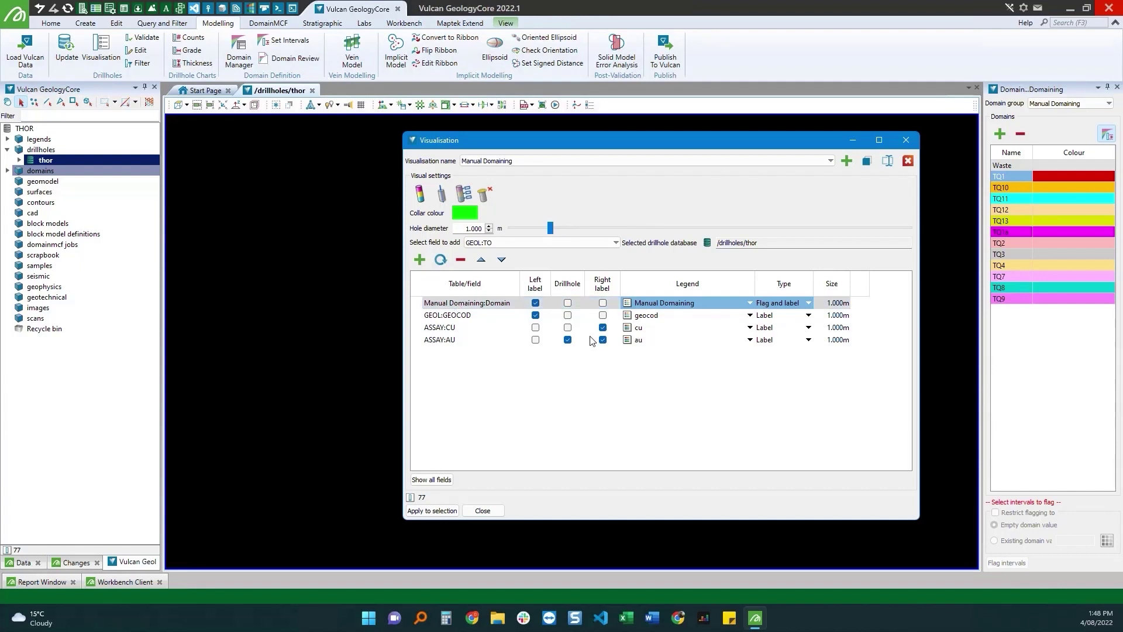
left_click(432, 510)
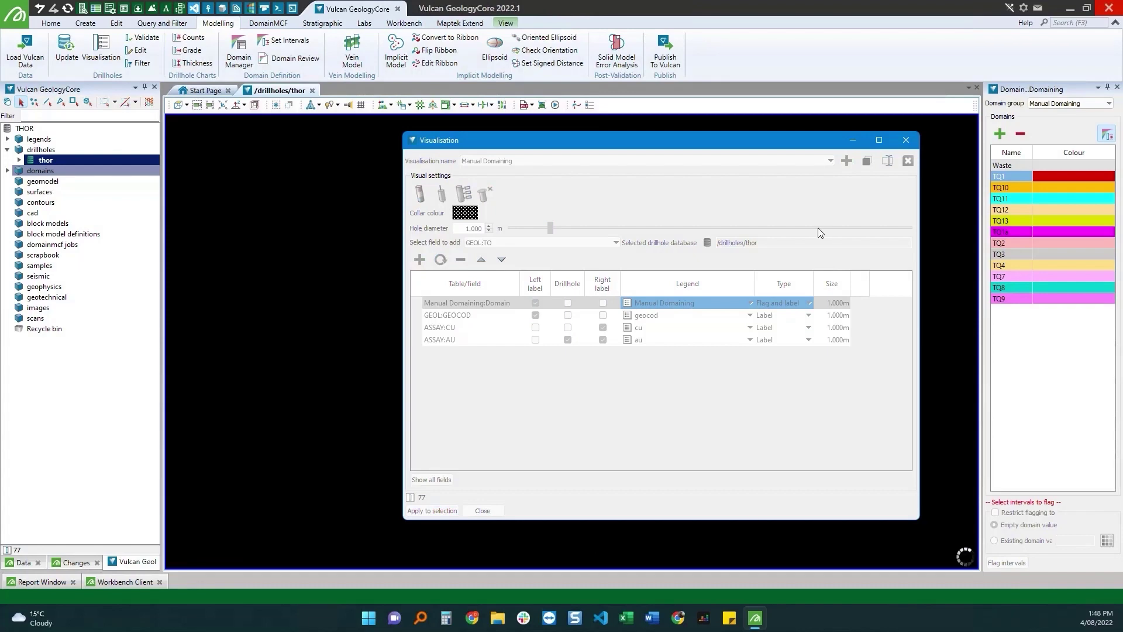
left_click(482, 511)
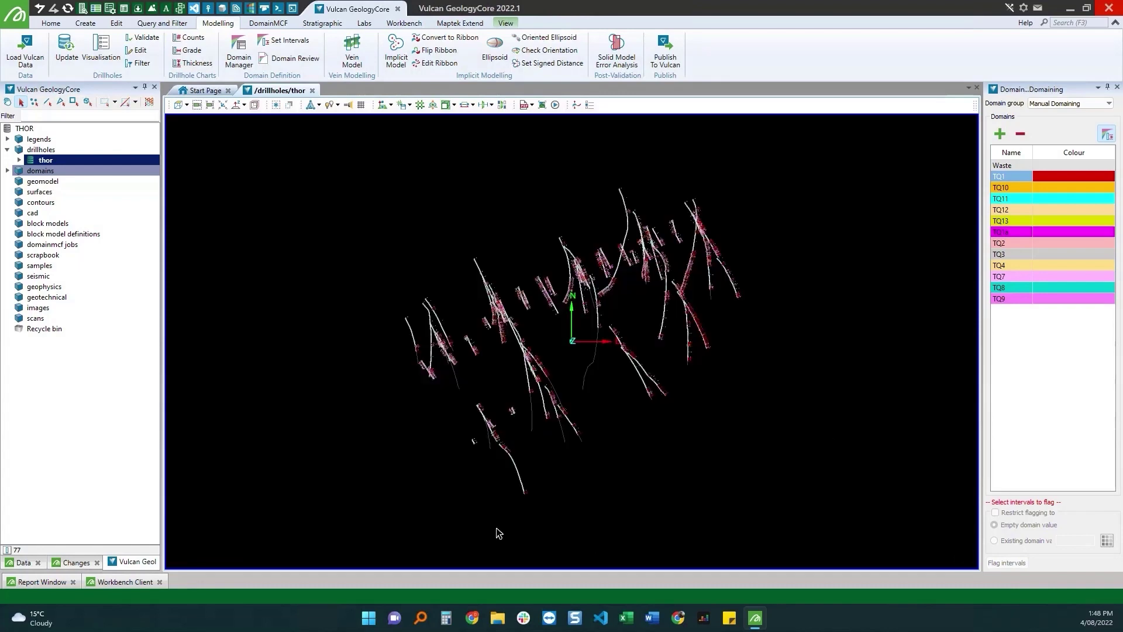
- Cut a quick section by two points in plan, running northwest to southeast along the long drillholes west of the axis marker
scroll(553, 386, "up", 2)
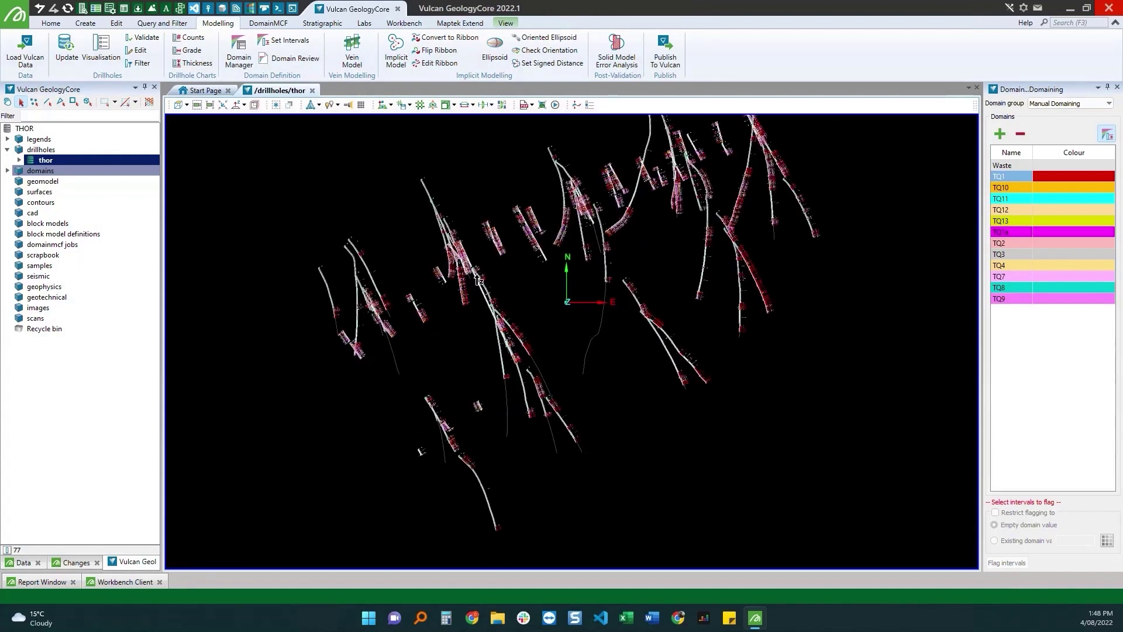
left_click(464, 105)
left_click(404, 136)
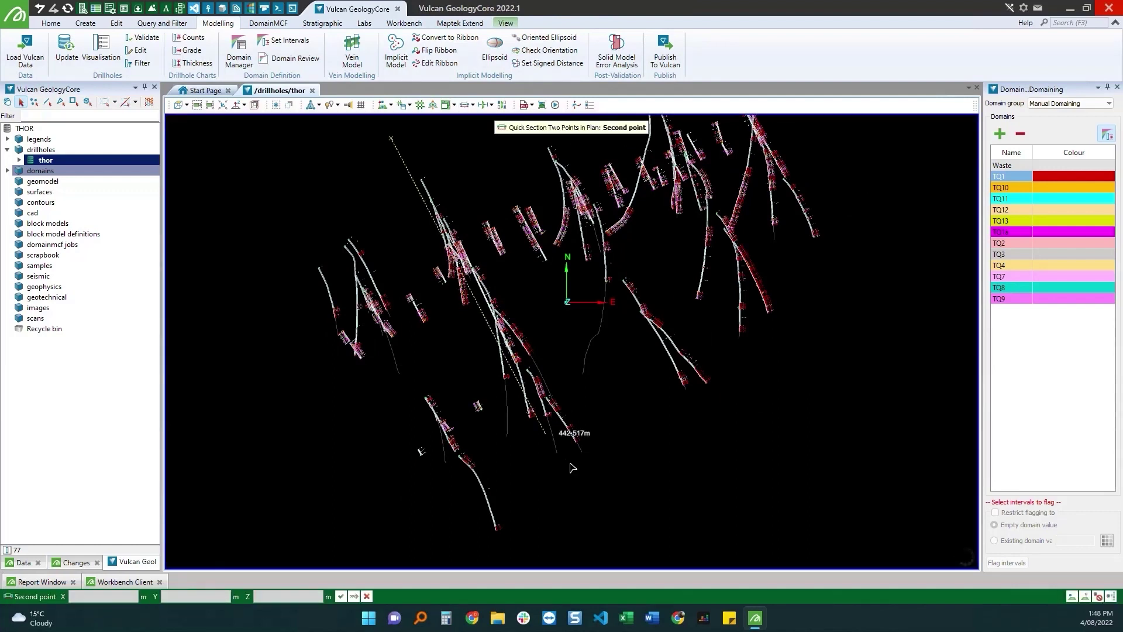
left_click(590, 478)
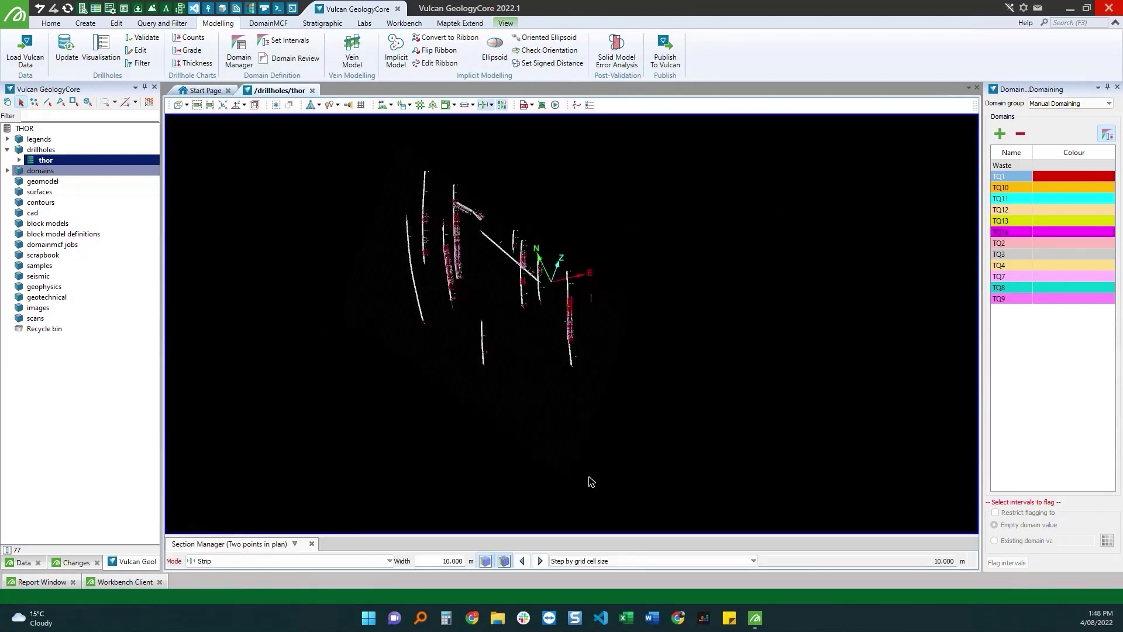
left_click(446, 560)
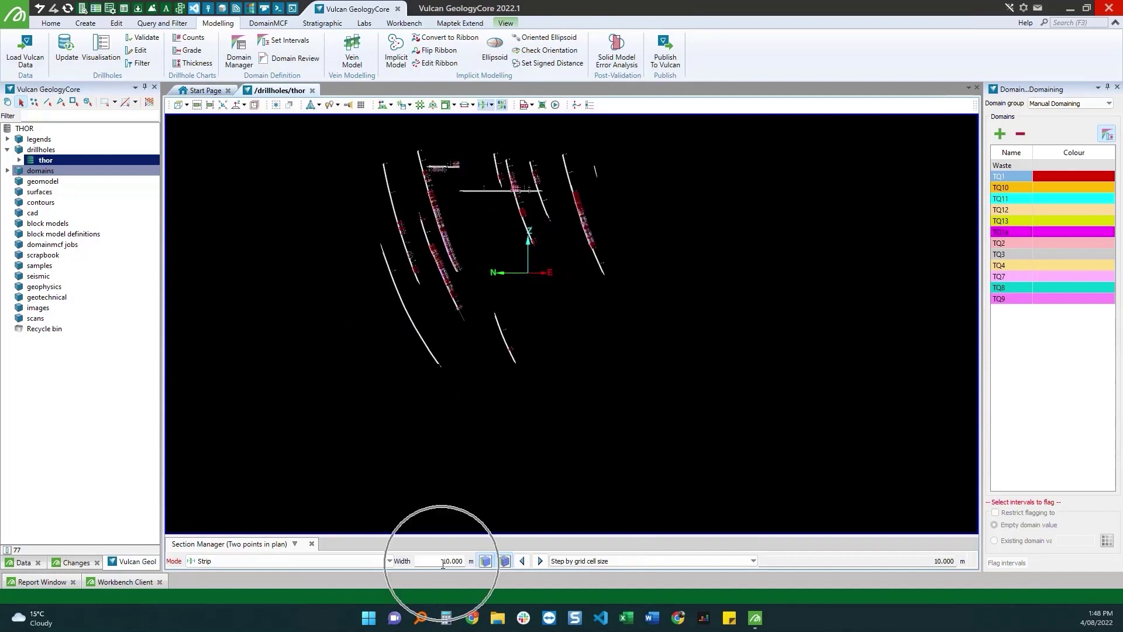
- Select the assayed intervals under the TQ1 geocode in the longer horizontal drillhole near the section's upper part and flag them as TQ1
scroll(546, 293, "up", 6)
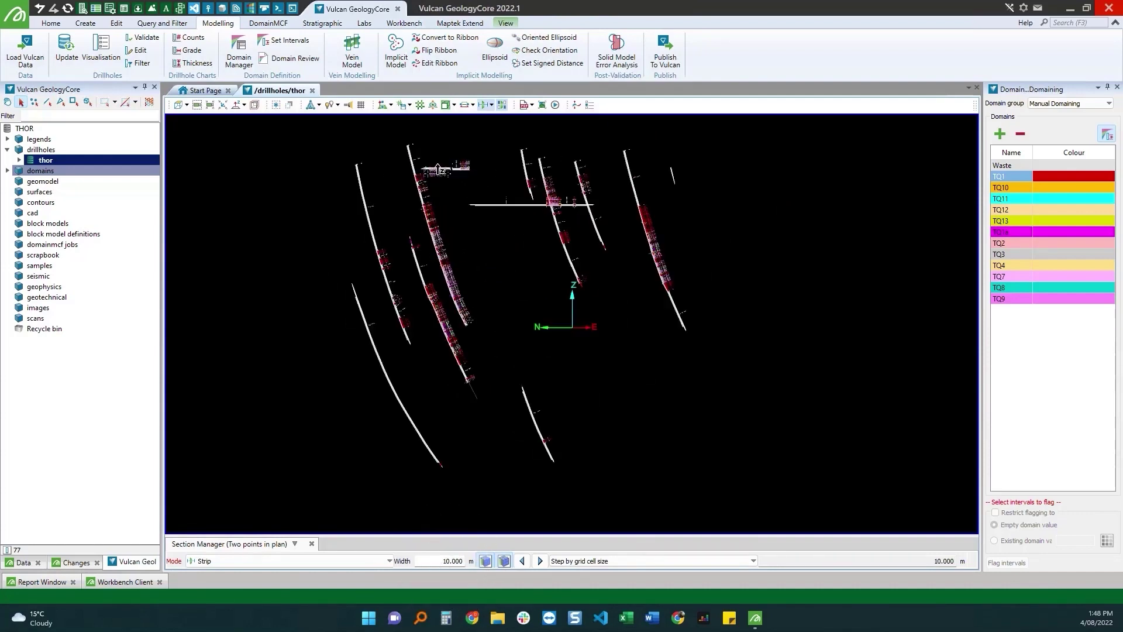
scroll(504, 197, "up", 2)
scroll(504, 197, "up", 1)
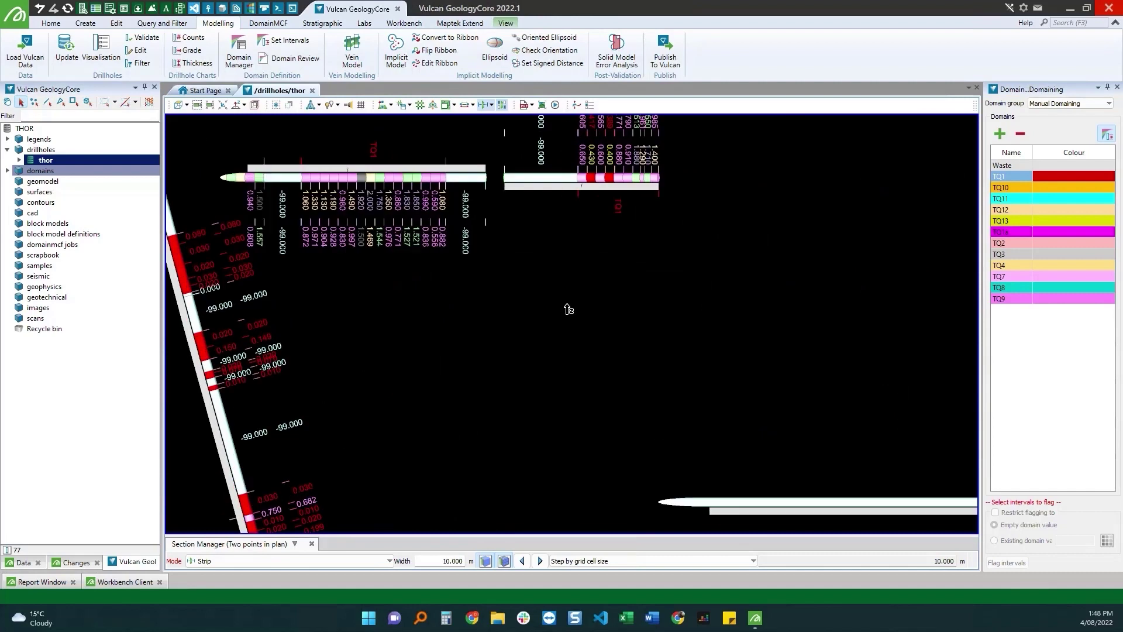
scroll(569, 310, "down", 3)
scroll(460, 232, "up", 3)
left_click(1107, 137)
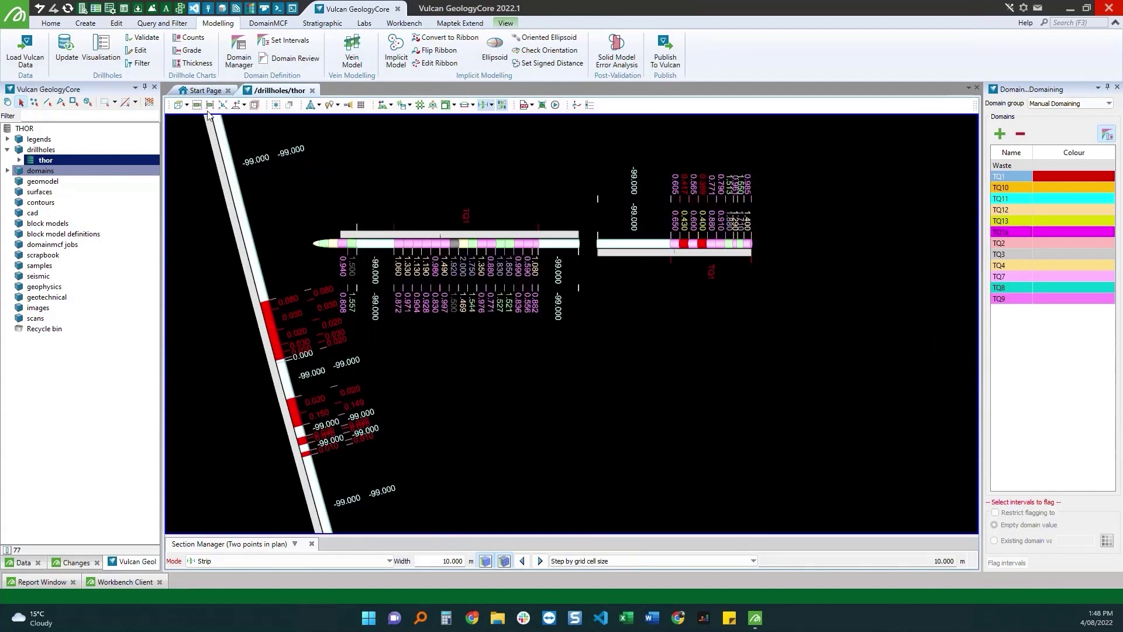
left_click(49, 104)
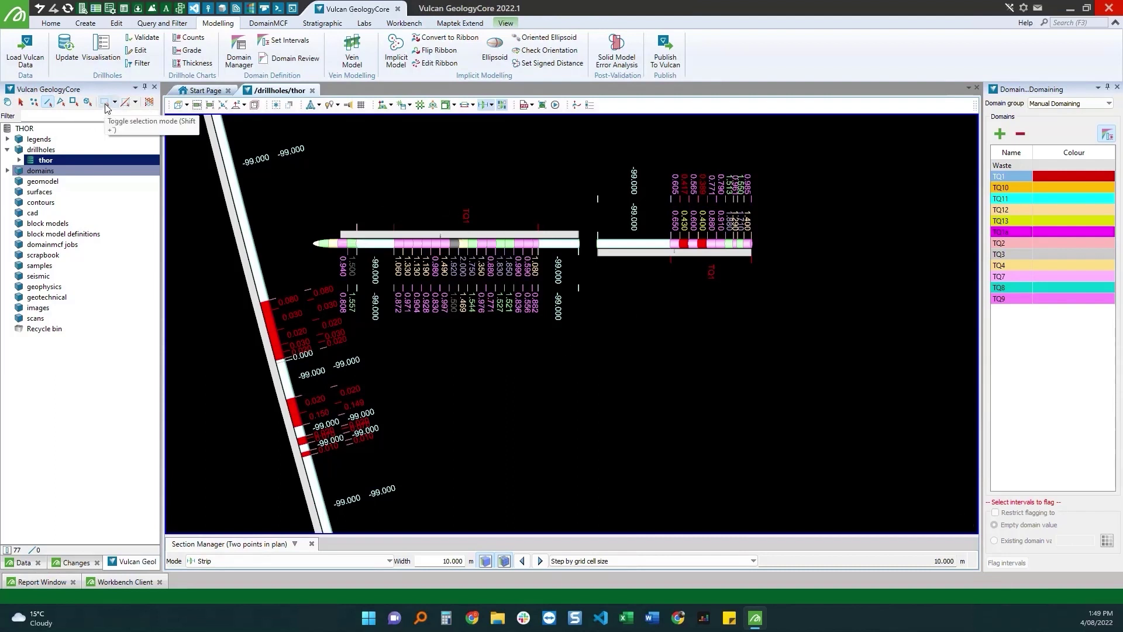
scroll(403, 245, "up", 3)
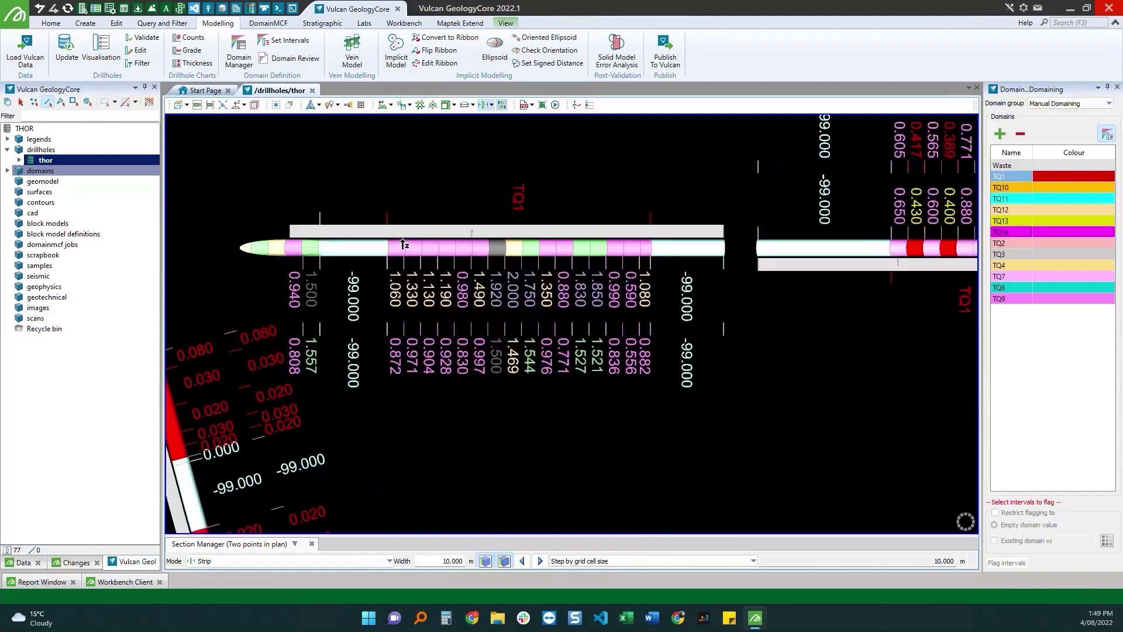
left_click_drag(392, 213, 649, 303)
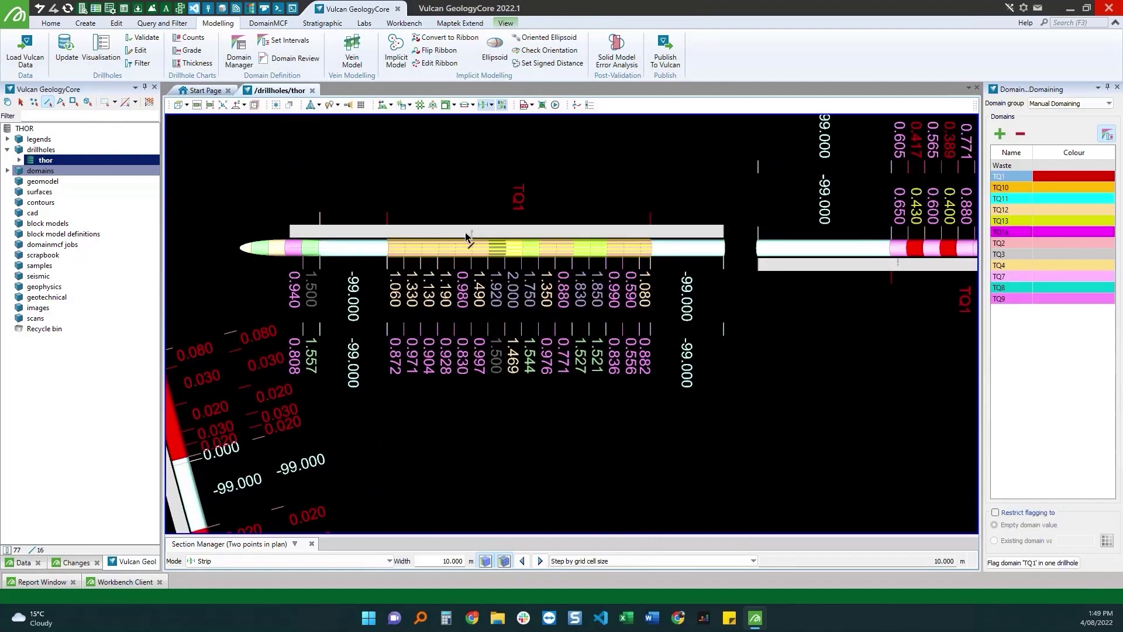
scroll(472, 238, "up", 3)
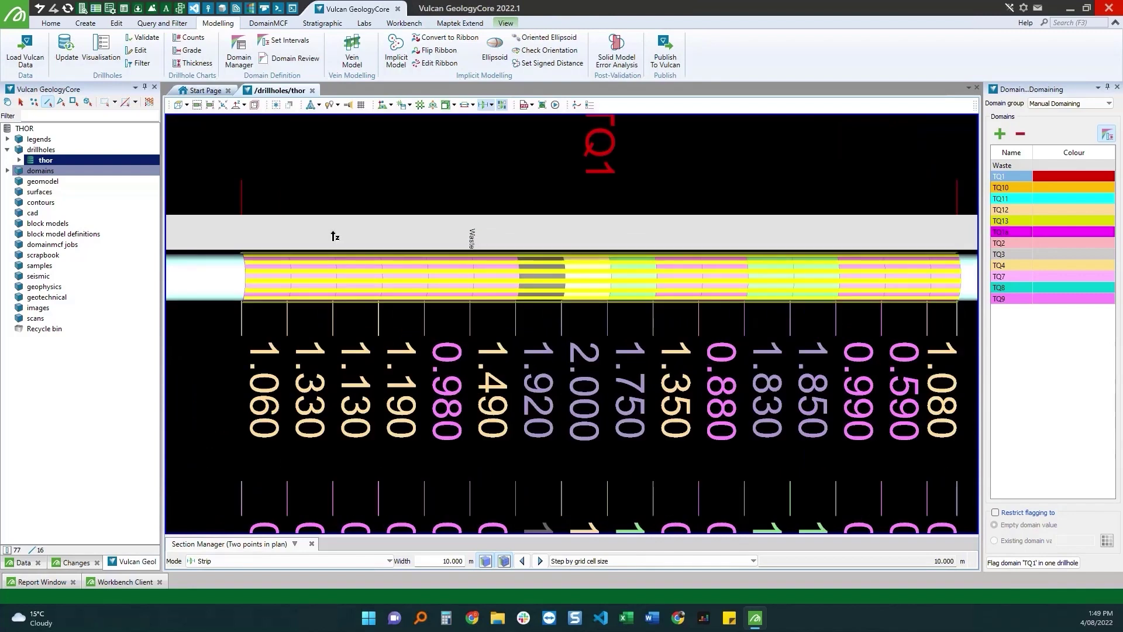
scroll(445, 241, "down", 3)
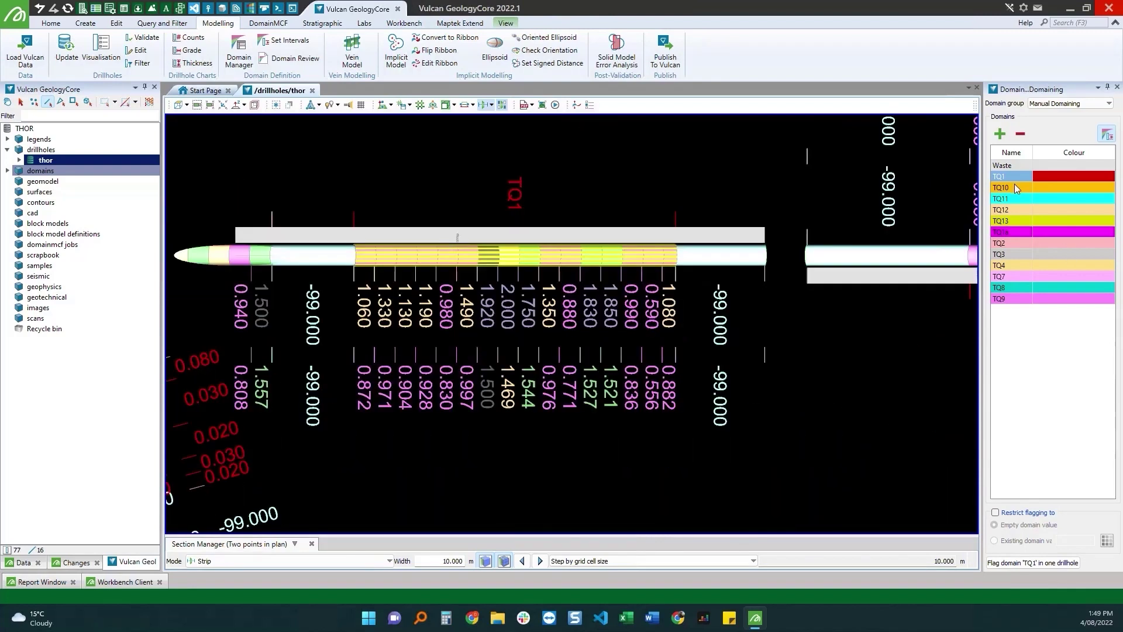
left_click(1024, 562)
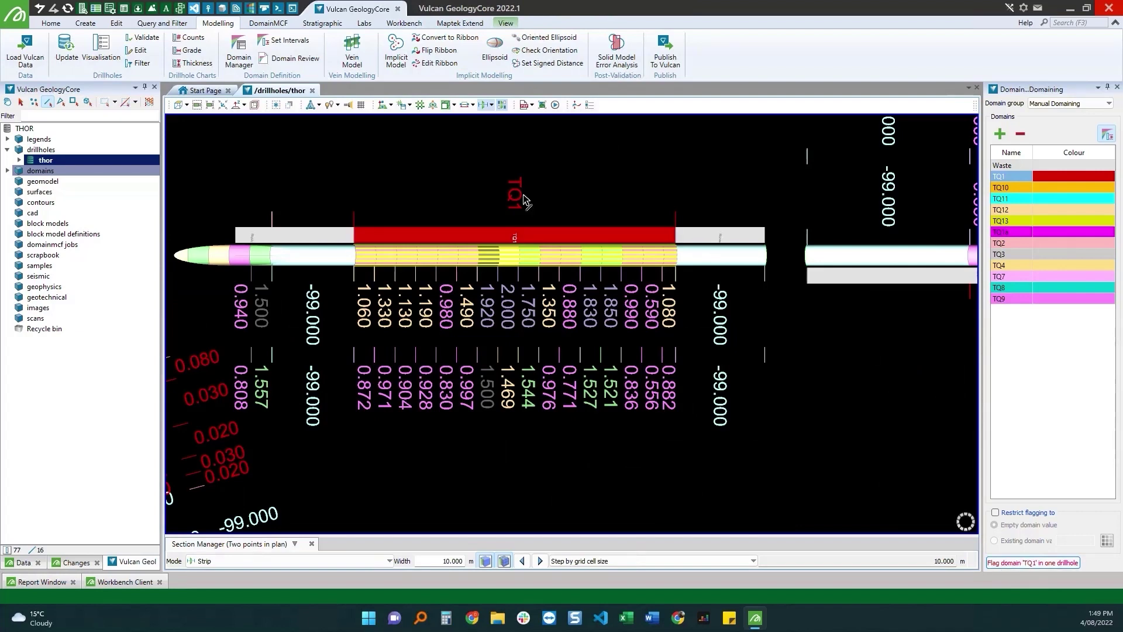
- Flag the TQ1-geocoded intervals of the adjacent shorter horizontal drillhole as domain TQ1 and clear the selection
scroll(516, 240, "up", 2)
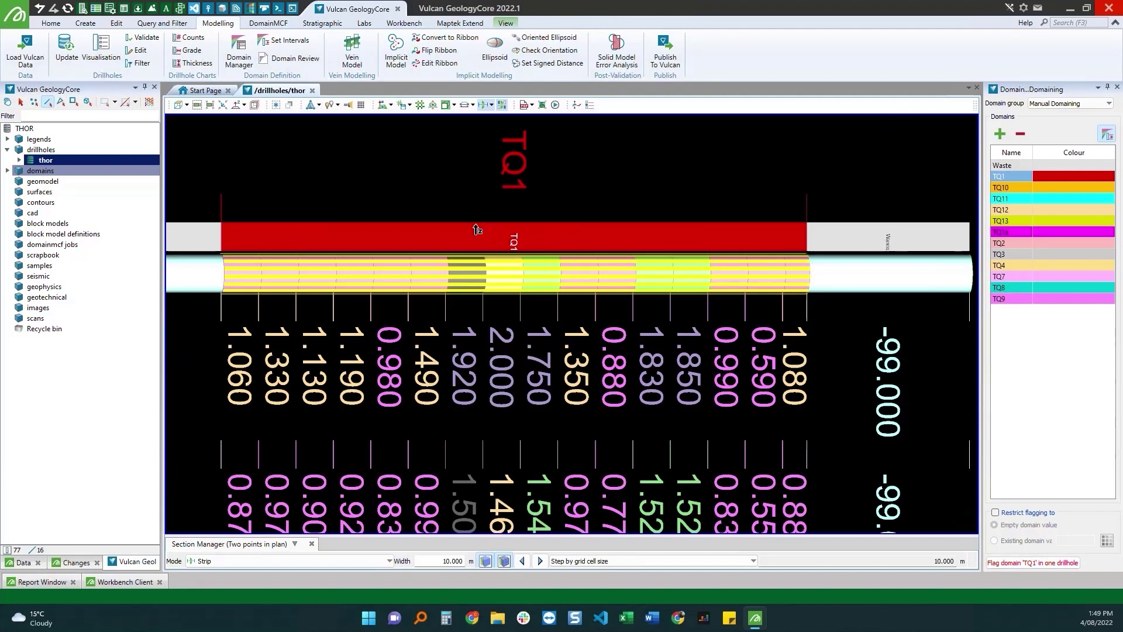
scroll(477, 229, "down", 2)
scroll(477, 185, "down", 2)
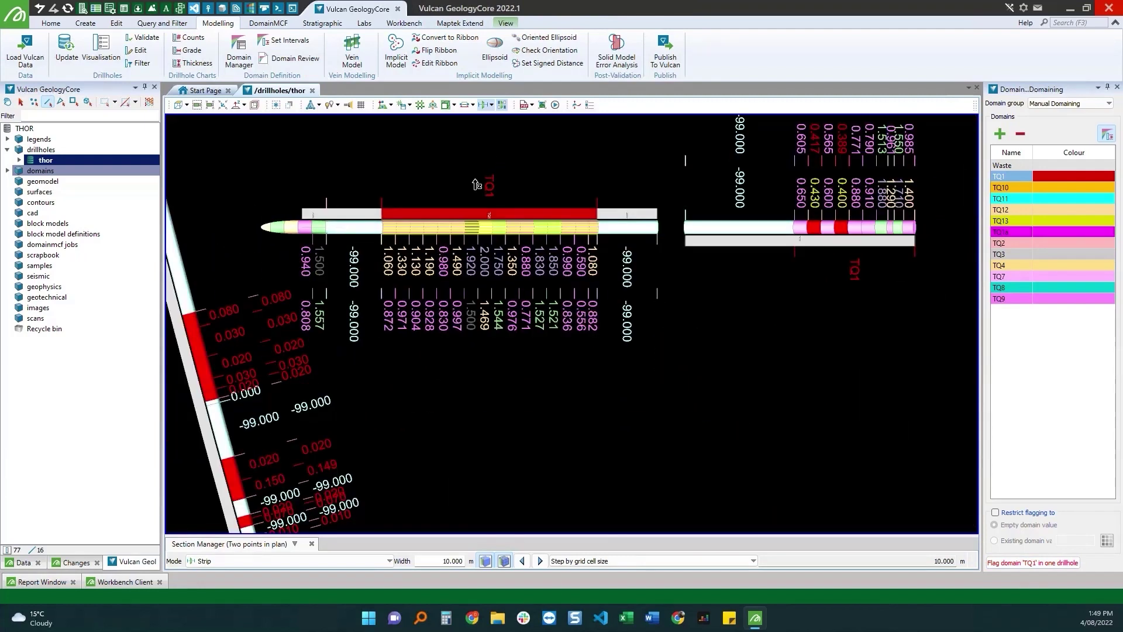
scroll(526, 292, "down", 2)
scroll(742, 266, "up", 4)
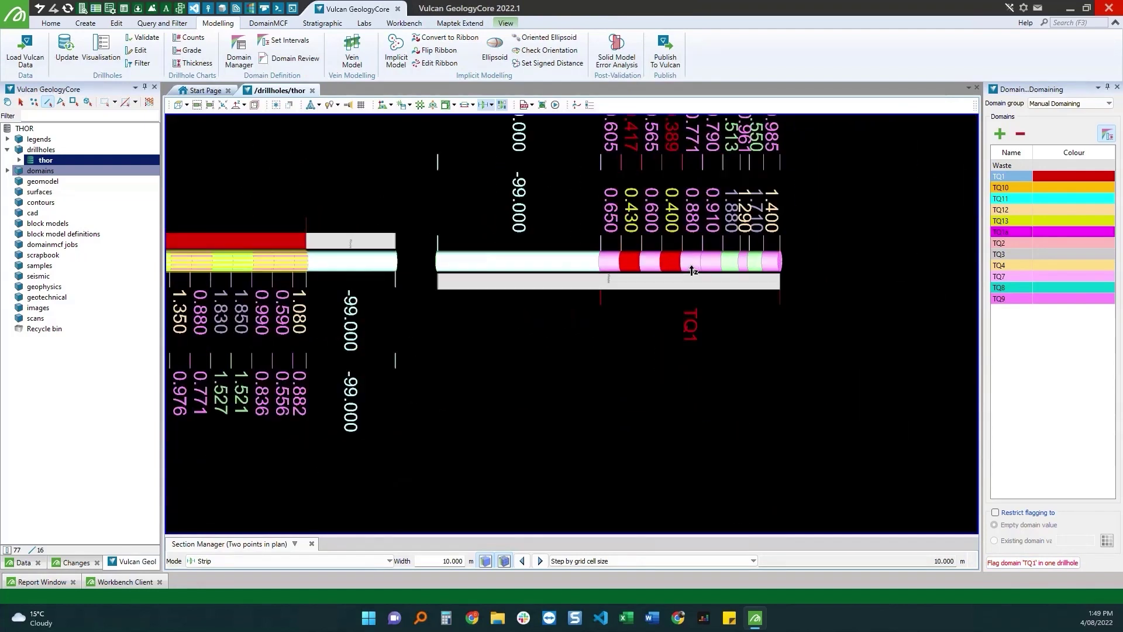
left_click_drag(708, 270, 776, 298)
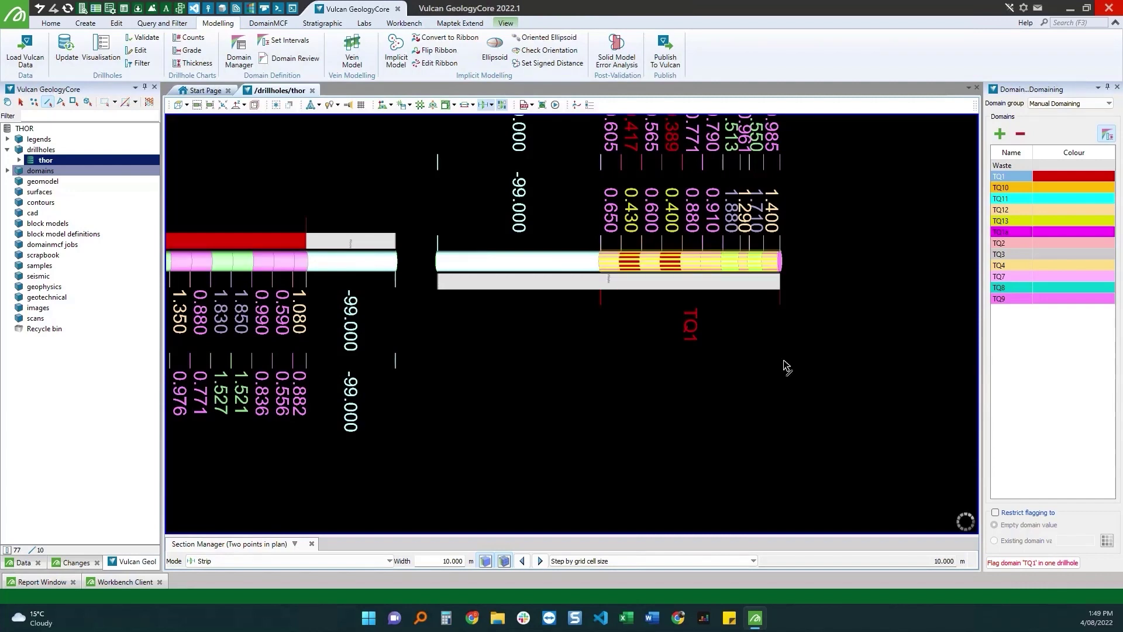
left_click(1047, 563)
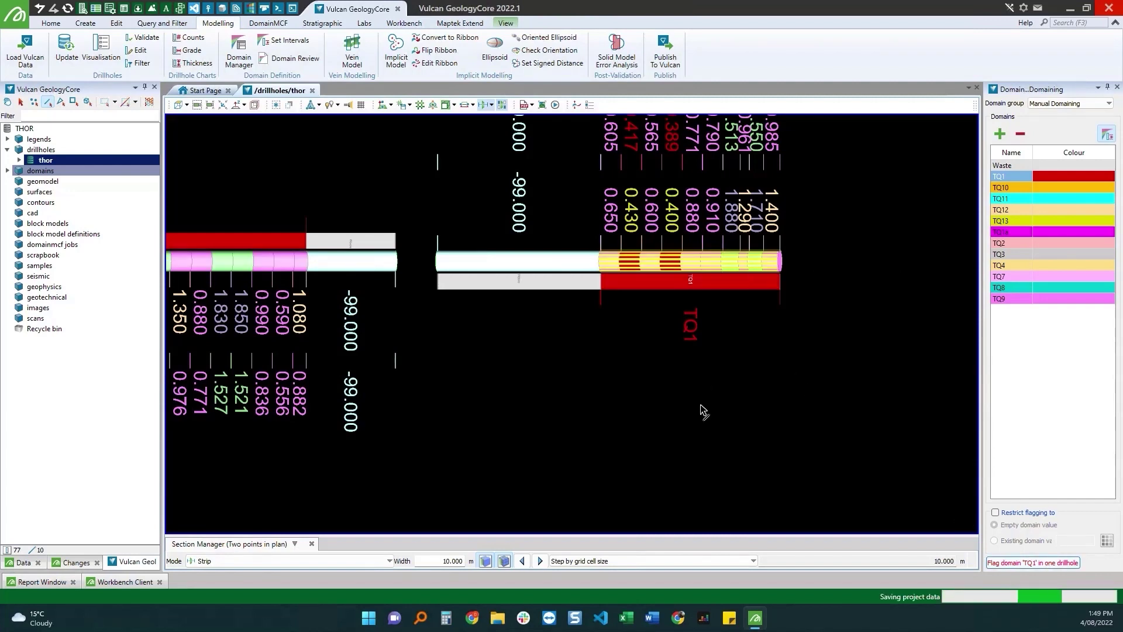
left_click(607, 332)
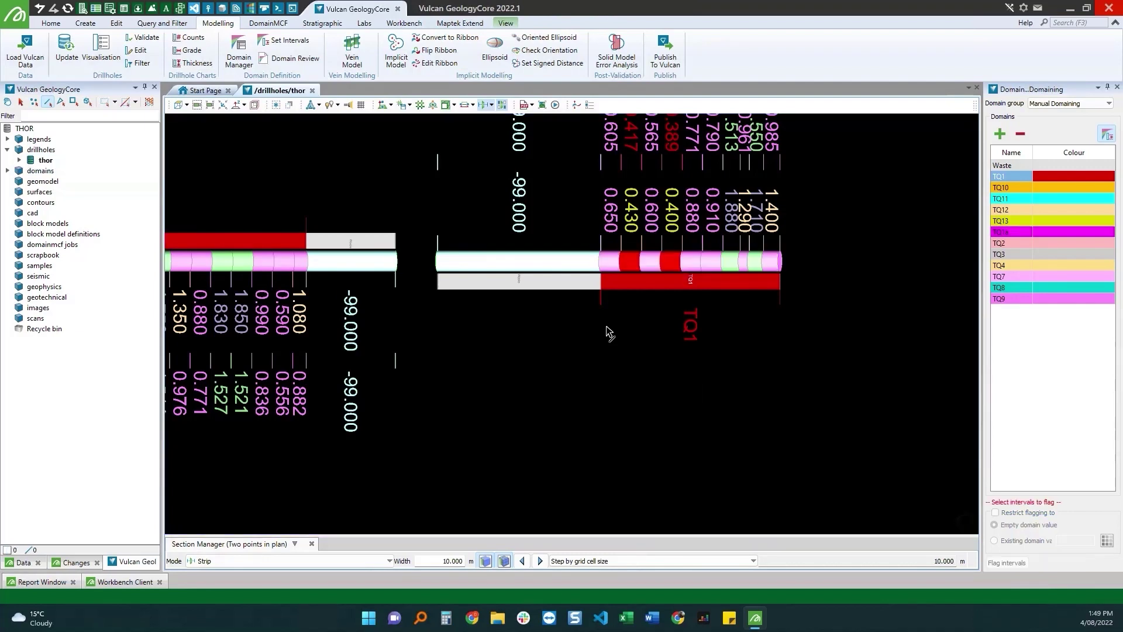
- Select the TQ8-geocoded intervals of the steep drillhole with Freehand Selection Mode and flag them as domain TQ8
scroll(666, 331, "down", 3)
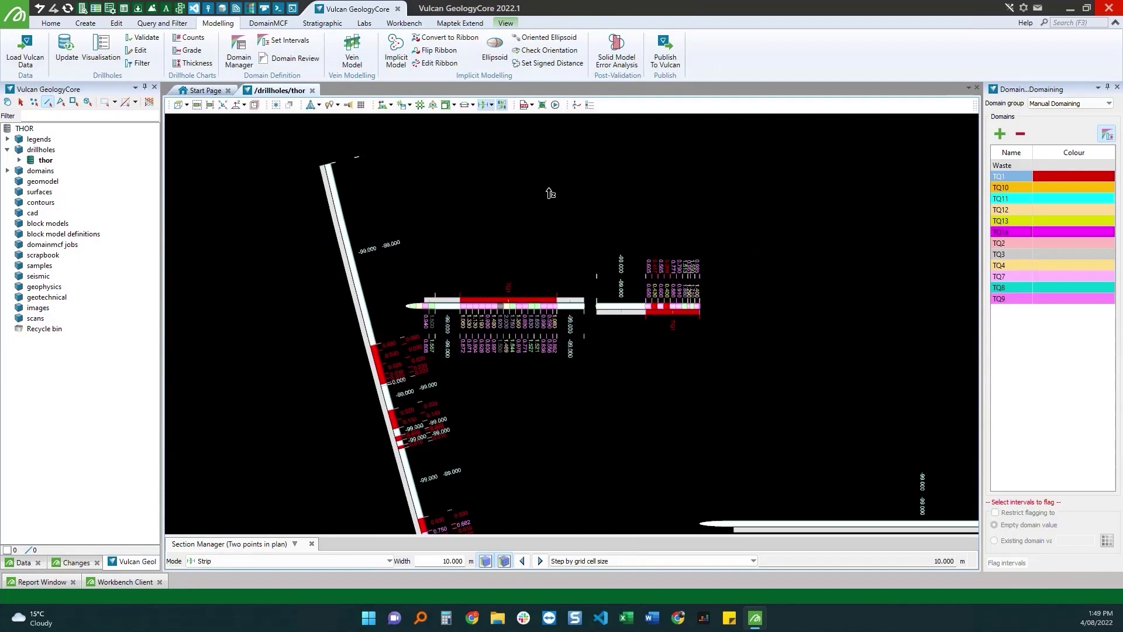
scroll(492, 193, "down", 3)
scroll(862, 339, "up", 3)
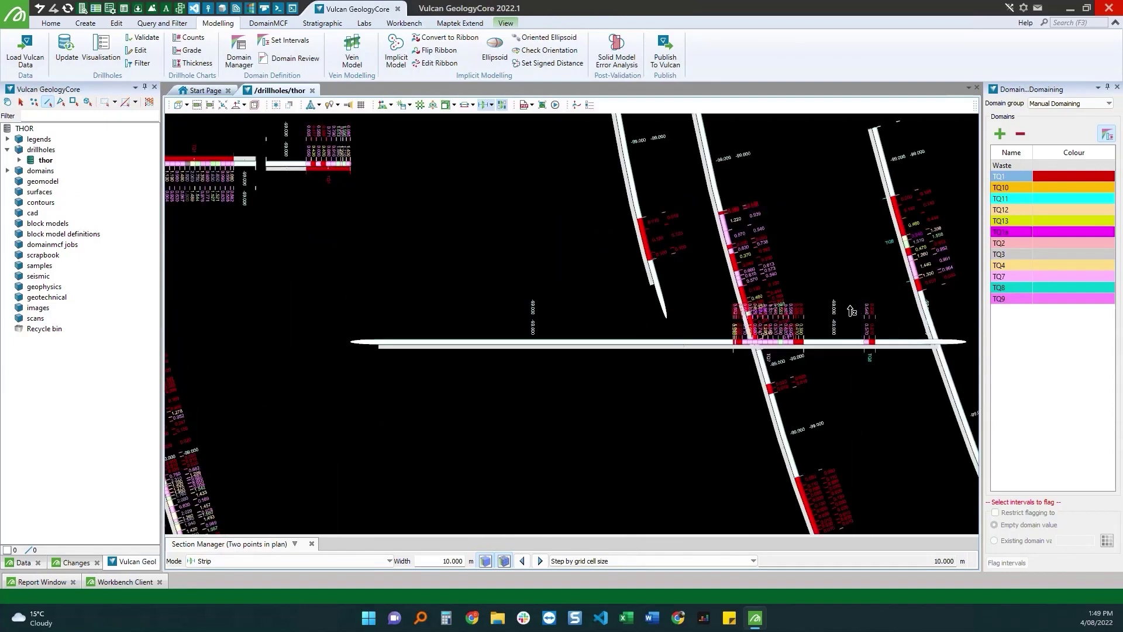
scroll(959, 263, "up", 5)
scroll(581, 321, "down", 3)
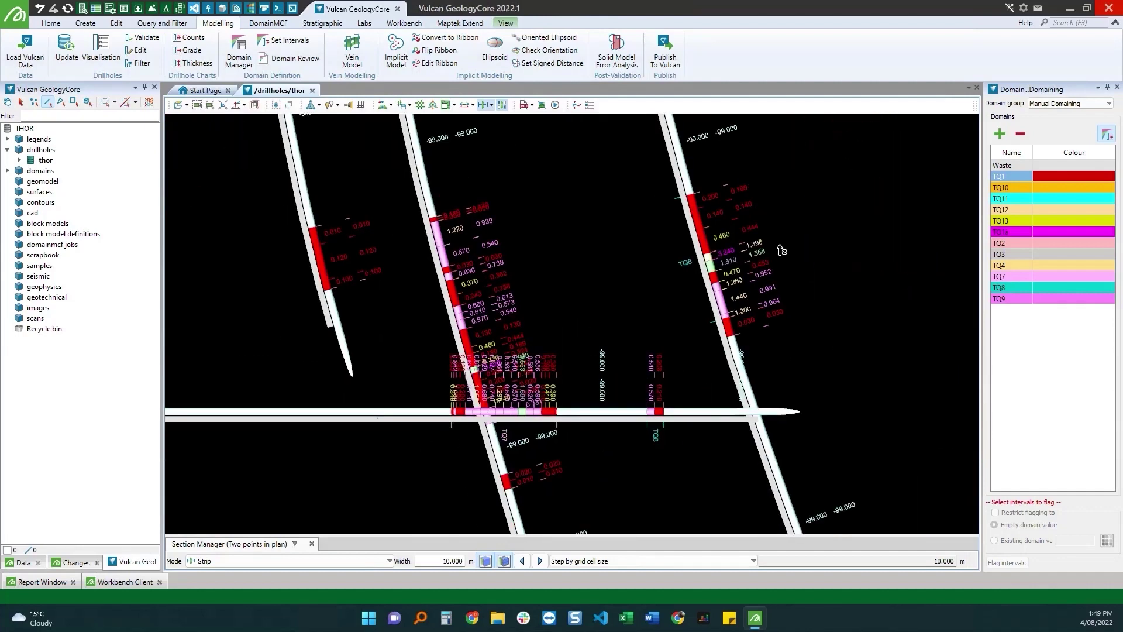
scroll(780, 250, "up", 2)
left_click(115, 102)
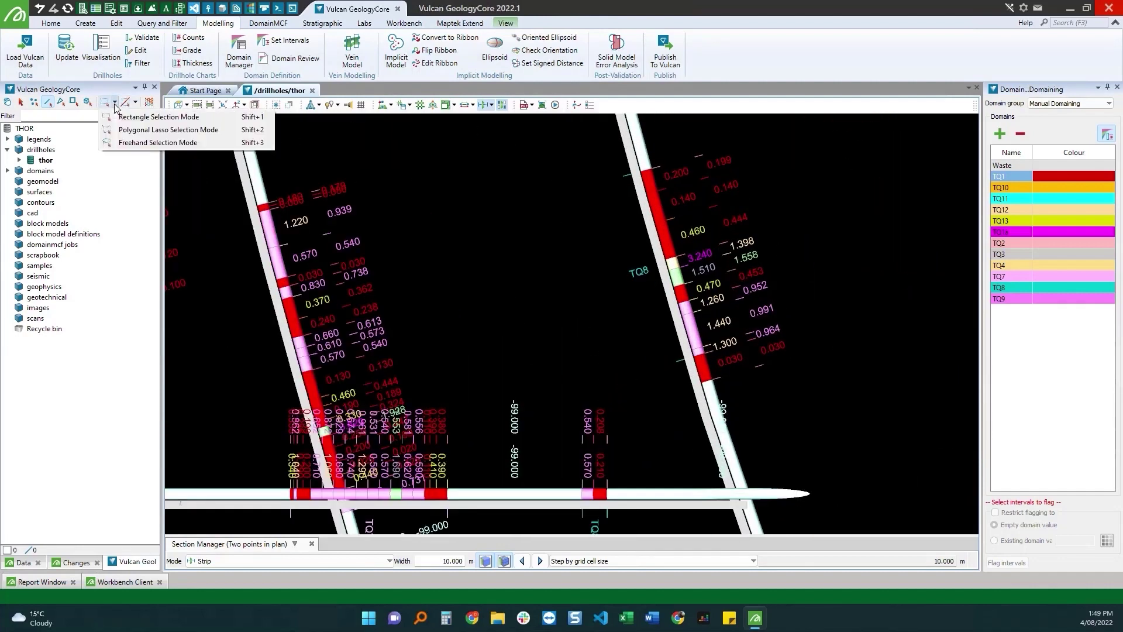
left_click(186, 144)
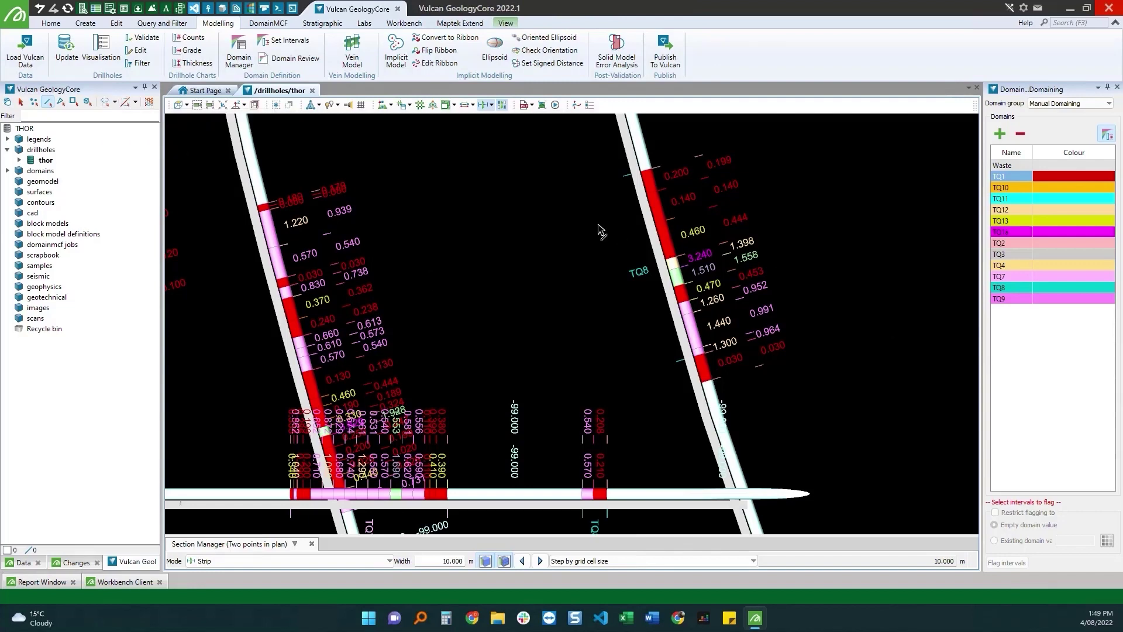
mouse_move(604, 215)
left_mouse_down()
mouse_move(794, 321)
mouse_move(611, 251)
mouse_move(603, 219)
left_mouse_up()
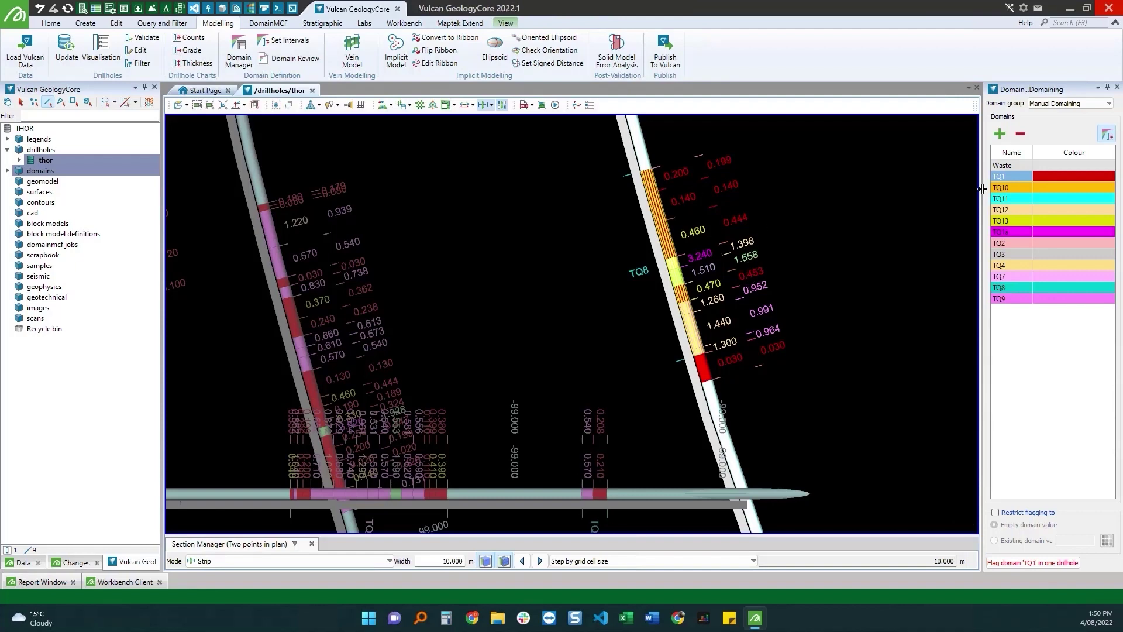
left_click(1015, 285)
left_click(1032, 562)
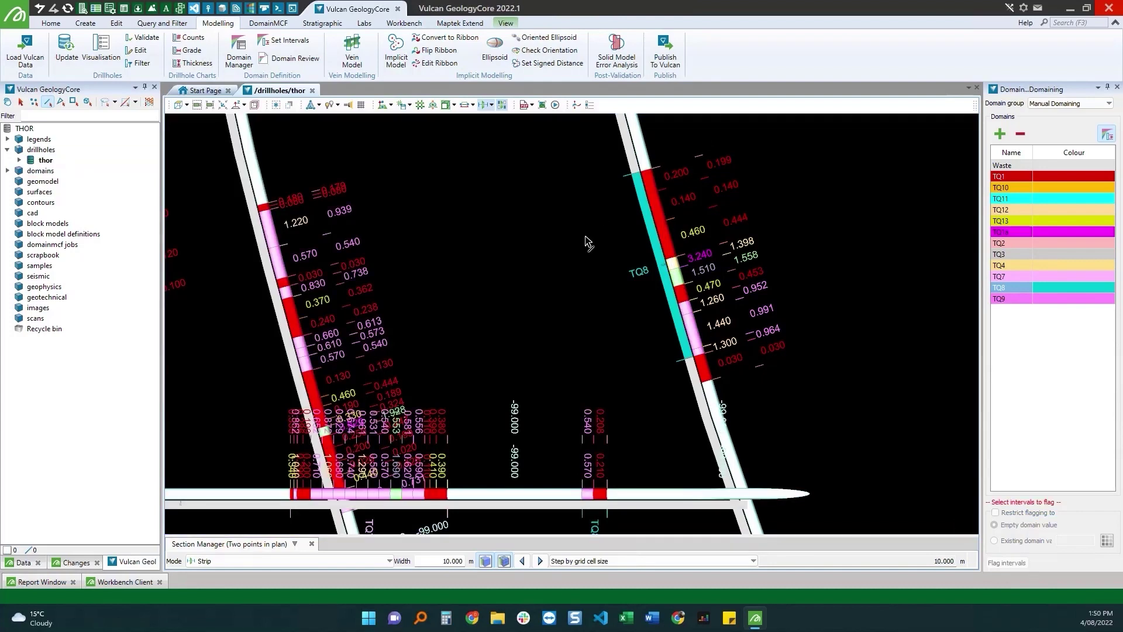
- Select the TQ1a-geocoded intervals down to the end of the steep drillhole left of the section's open gap and flag them as domain TQ1a
scroll(586, 230, "down", 3)
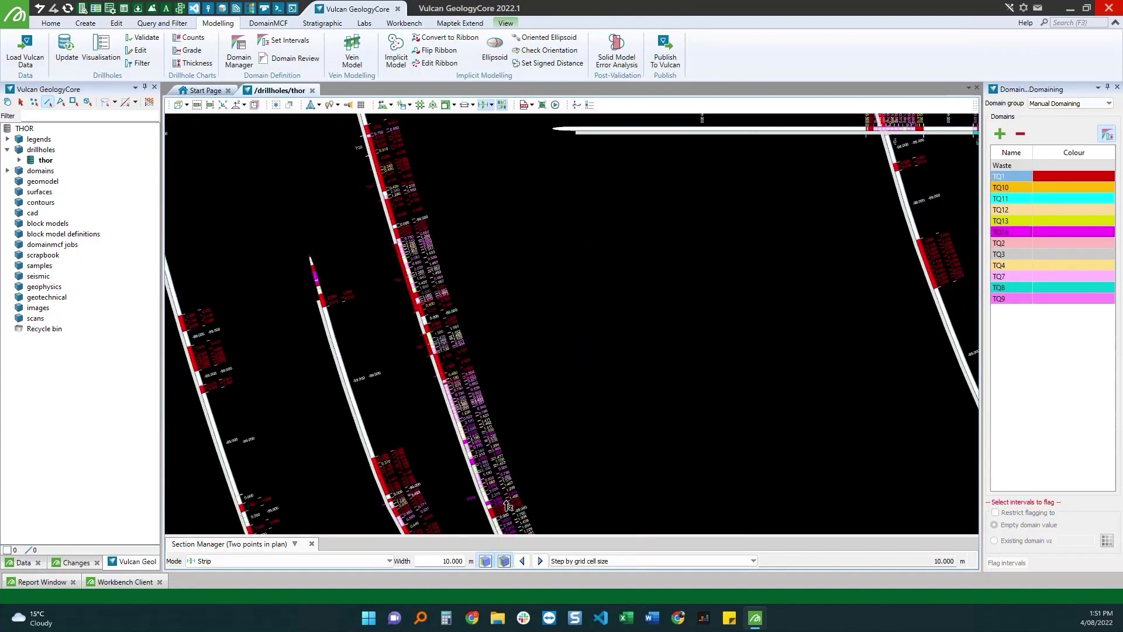
scroll(380, 275, "down", 3)
scroll(428, 388, "up", 5)
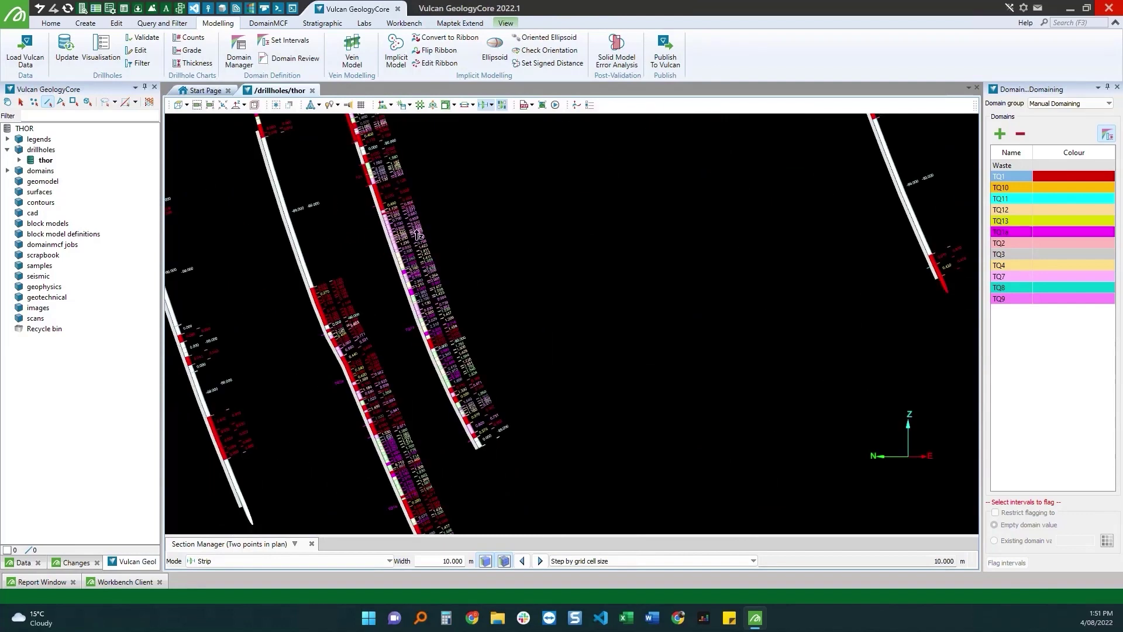
mouse_move(384, 206)
left_mouse_down()
mouse_move(346, 219)
mouse_move(355, 405)
mouse_move(427, 465)
mouse_move(466, 526)
mouse_move(567, 448)
mouse_move(465, 237)
left_mouse_up()
scroll(471, 244, "down", 5)
scroll(492, 439, "up", 5)
scroll(479, 344, "up", 1)
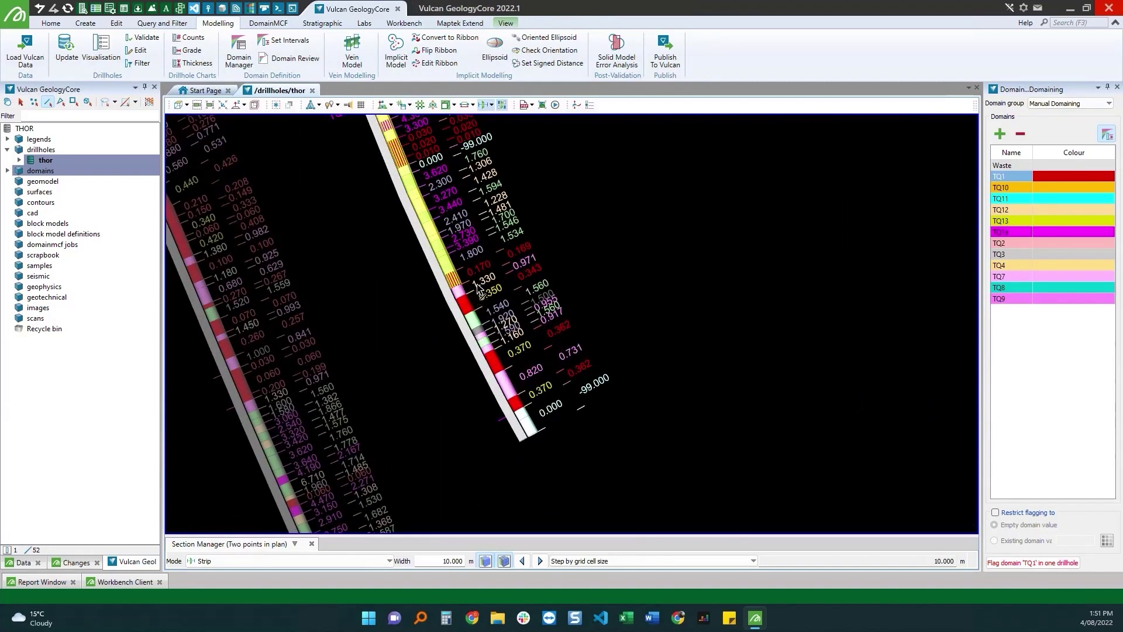
mouse_move(476, 285)
left_mouse_down()
mouse_move(443, 396)
mouse_move(503, 419)
left_mouse_up()
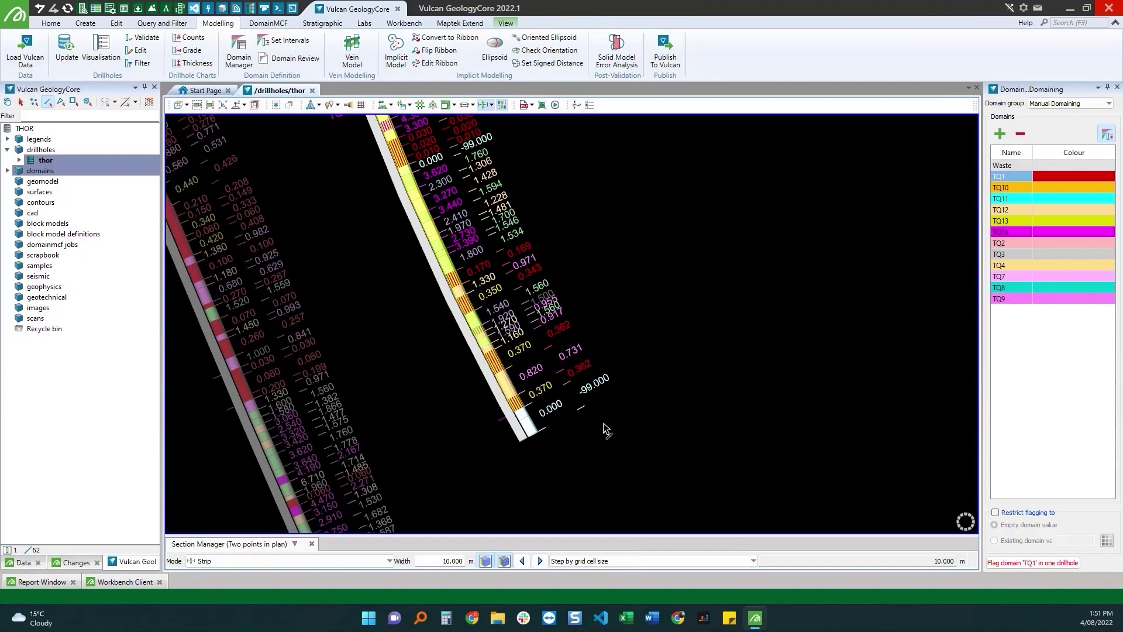
scroll(605, 430, "down", 4)
scroll(513, 218, "up", 2)
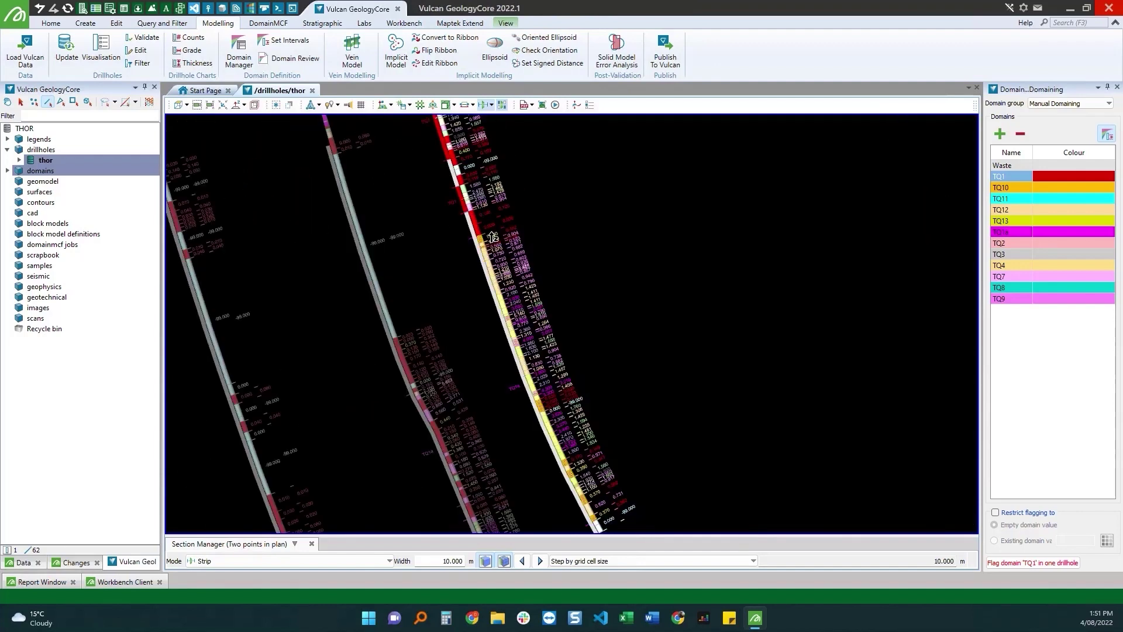
left_click(1013, 230)
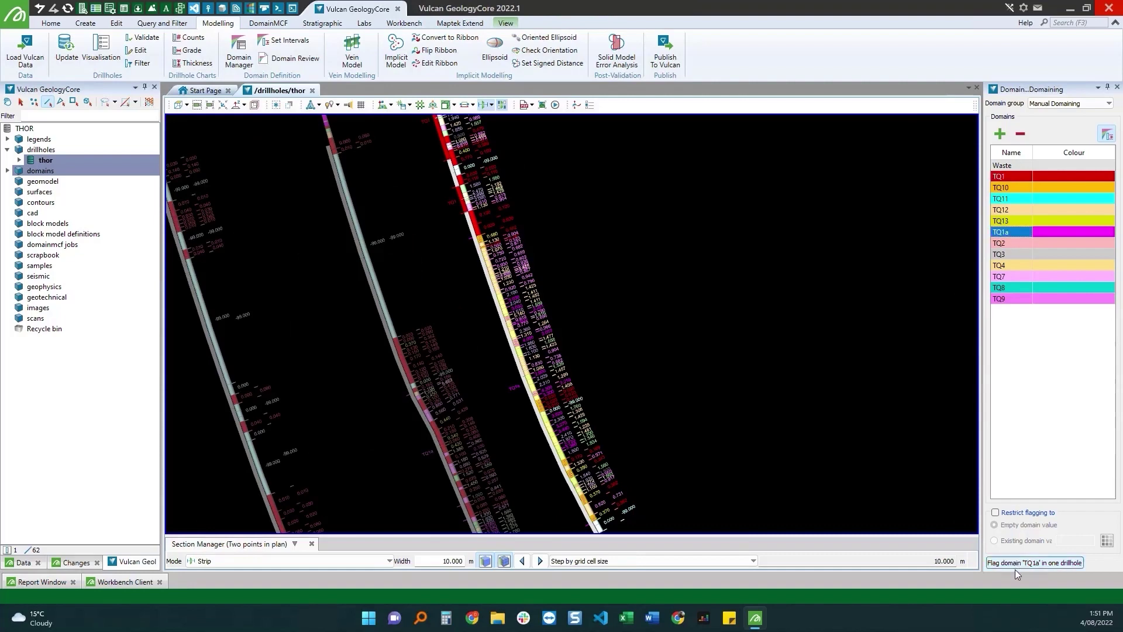
left_click(1017, 562)
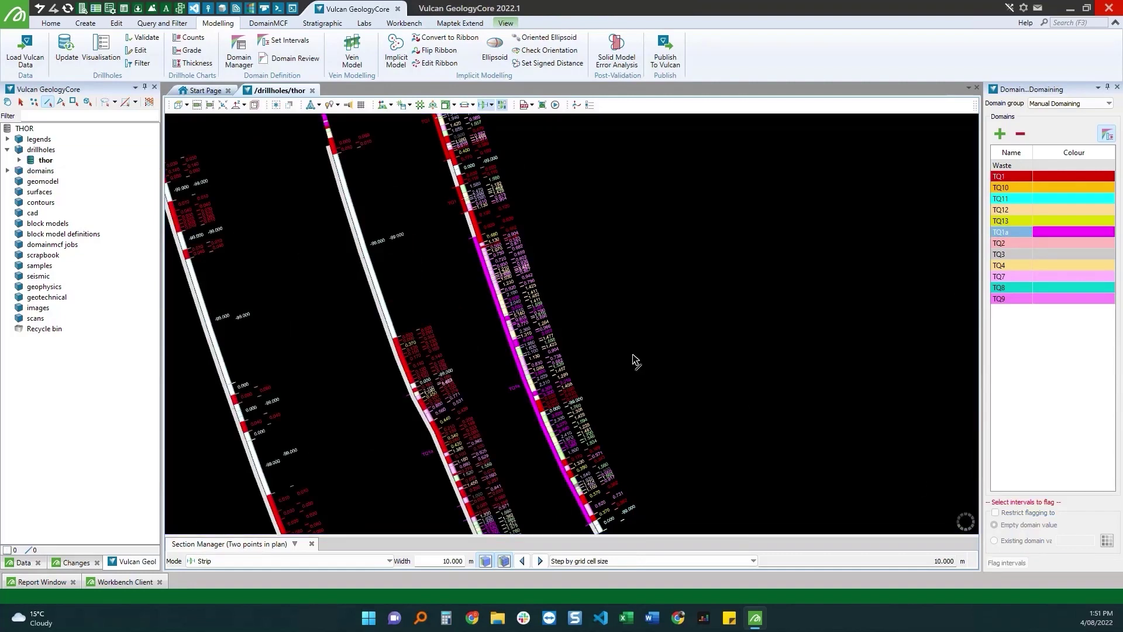
- Select the TQ1a-geocoded intervals of the neighbouring deeper drillhole, including the small gap between the two selected runs, and flag them as domain TQ1a
scroll(484, 260, "down", 2)
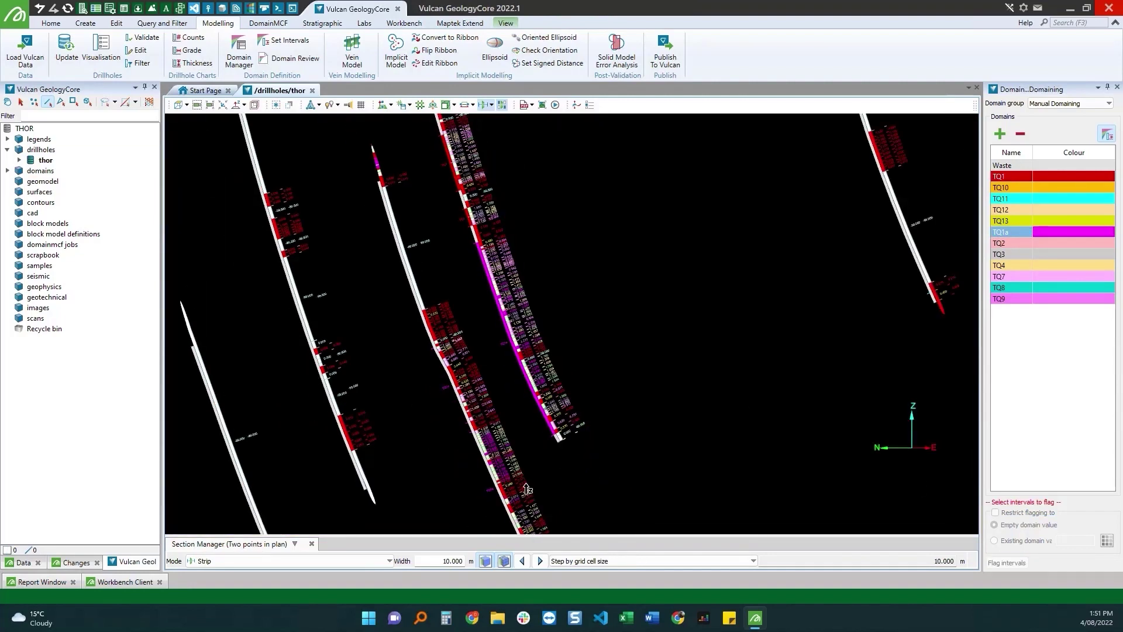
scroll(526, 489, "up", 2)
mouse_move(418, 276)
left_mouse_down()
mouse_move(390, 290)
mouse_move(404, 434)
mouse_move(430, 465)
mouse_move(514, 471)
mouse_move(511, 461)
left_mouse_up()
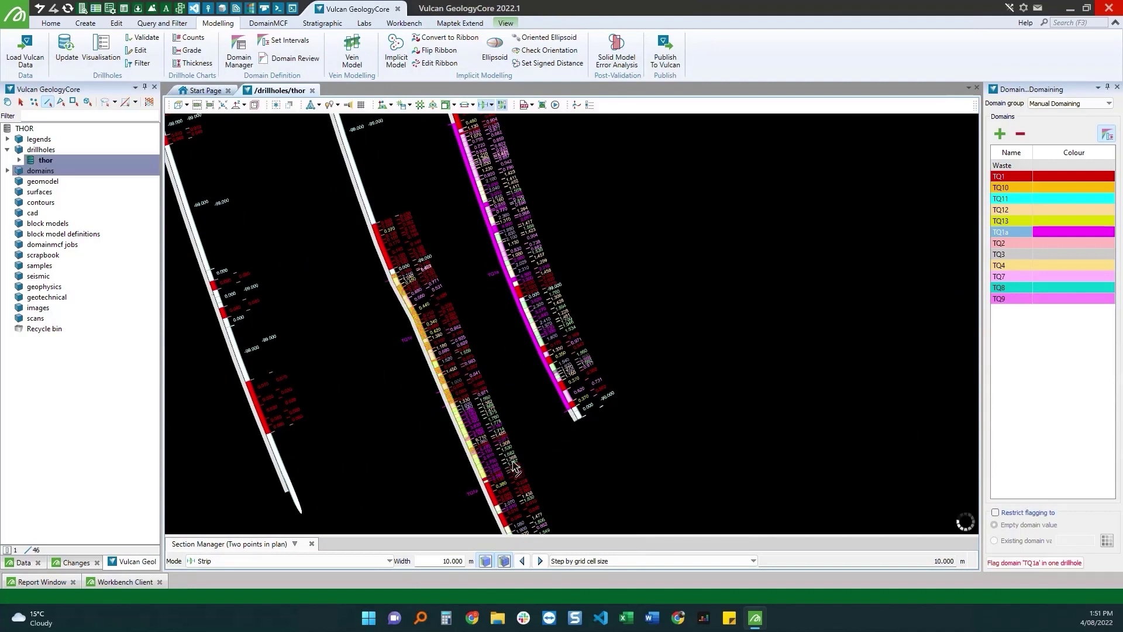
scroll(393, 281, "down", 2)
scroll(510, 487, "up", 3)
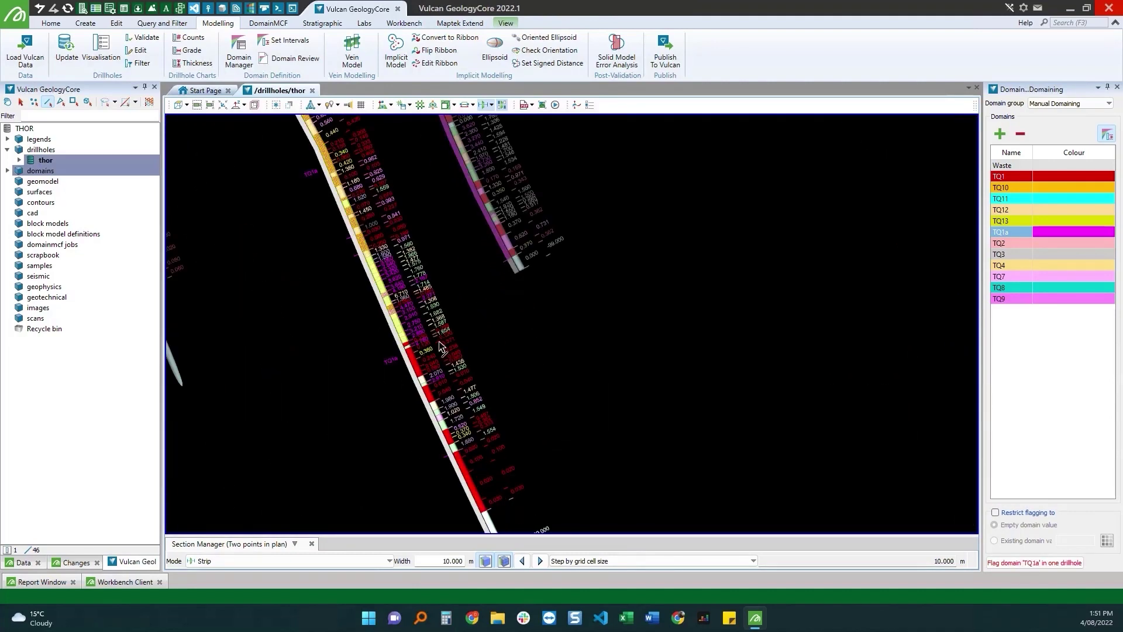
mouse_move(450, 329)
left_mouse_down()
mouse_move(393, 375)
mouse_move(391, 483)
mouse_move(484, 439)
left_mouse_up()
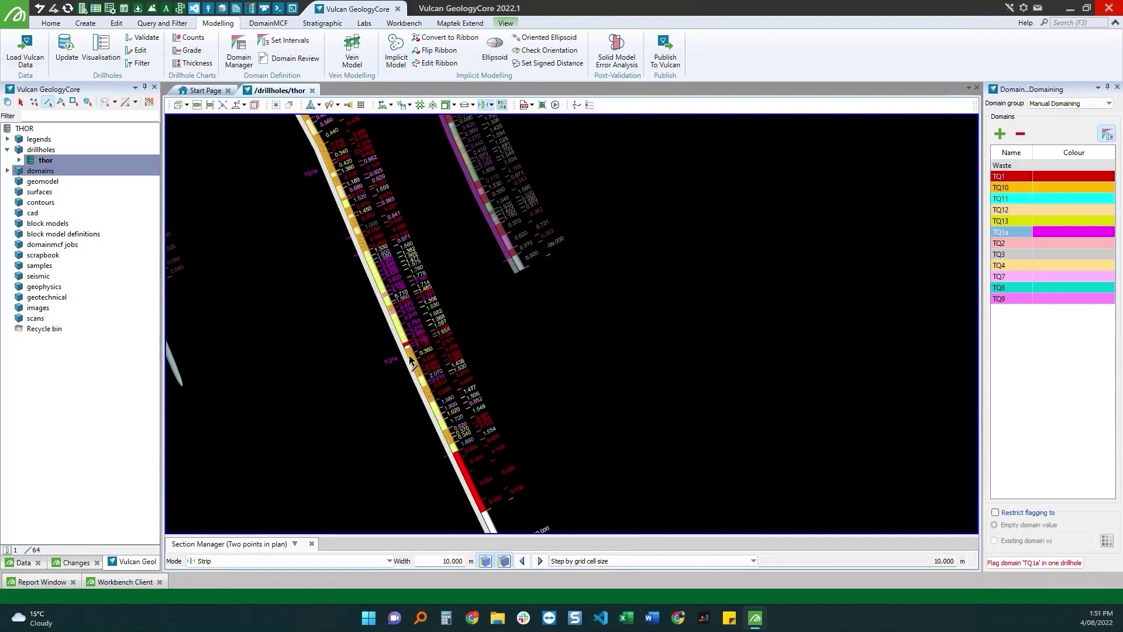
left_click_drag(413, 335, 411, 361)
left_click(1034, 563)
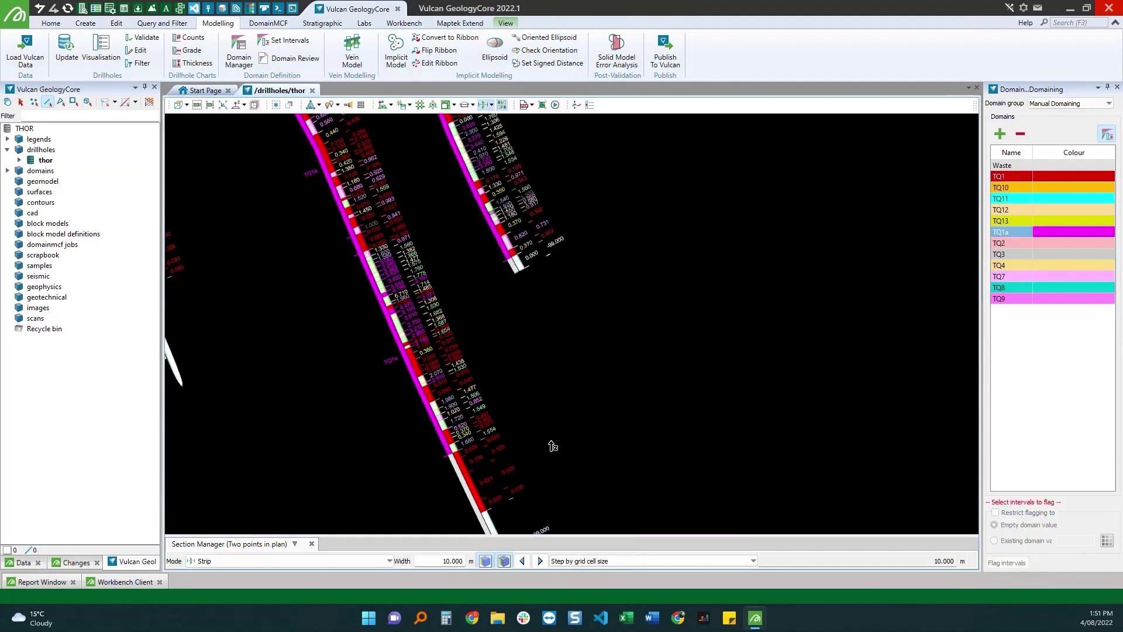
scroll(552, 446, "down", 5)
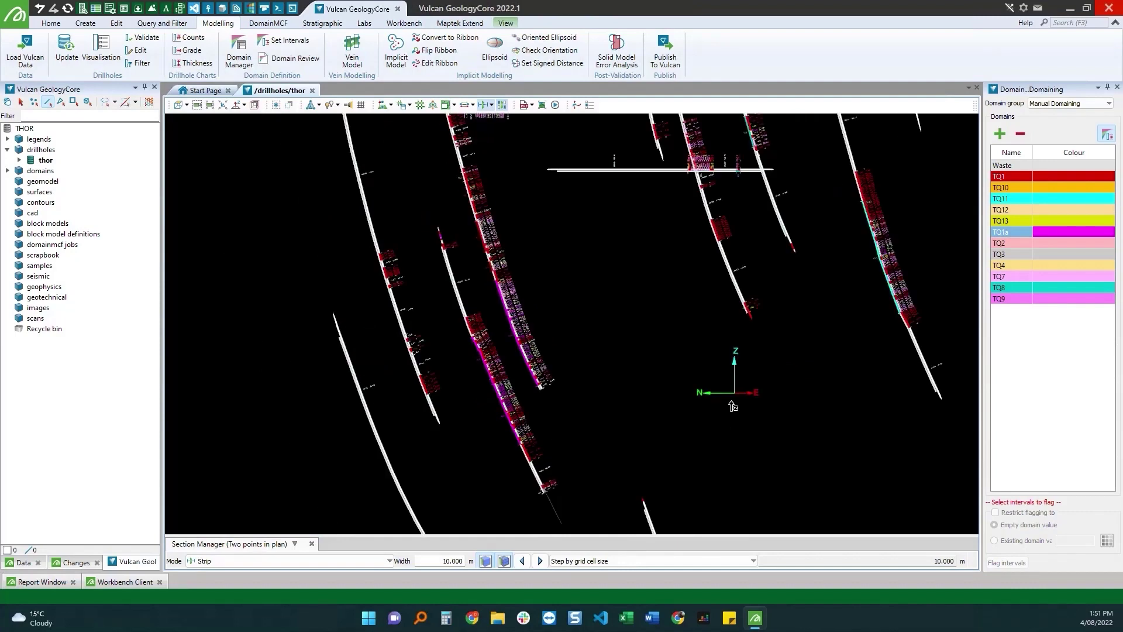
scroll(733, 406, "up", 3)
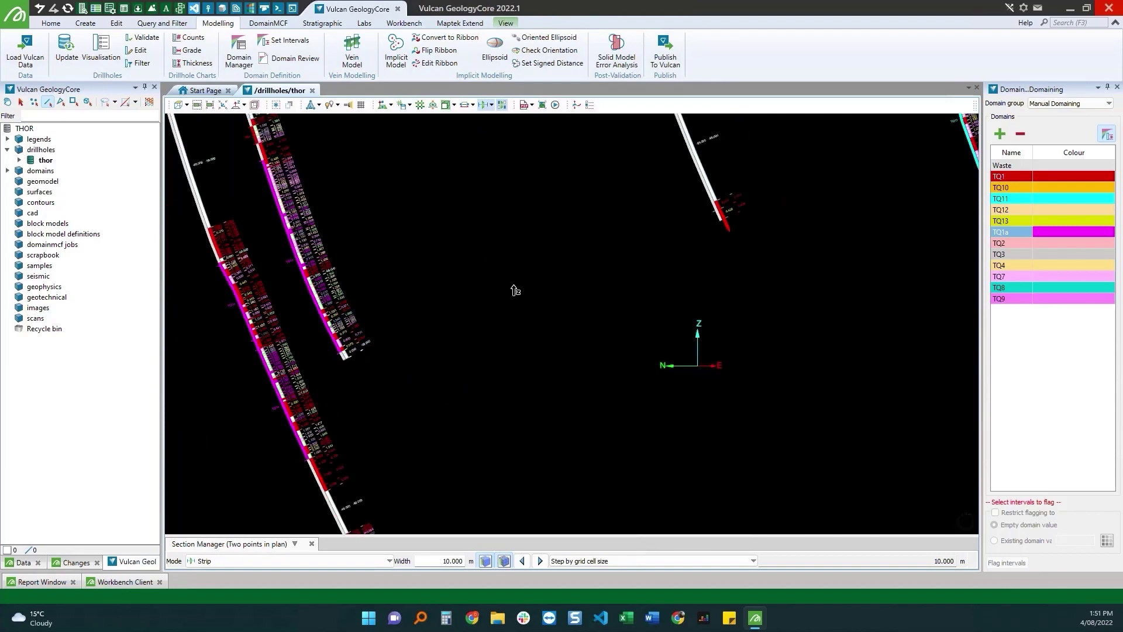
scroll(515, 286, "down", 3)
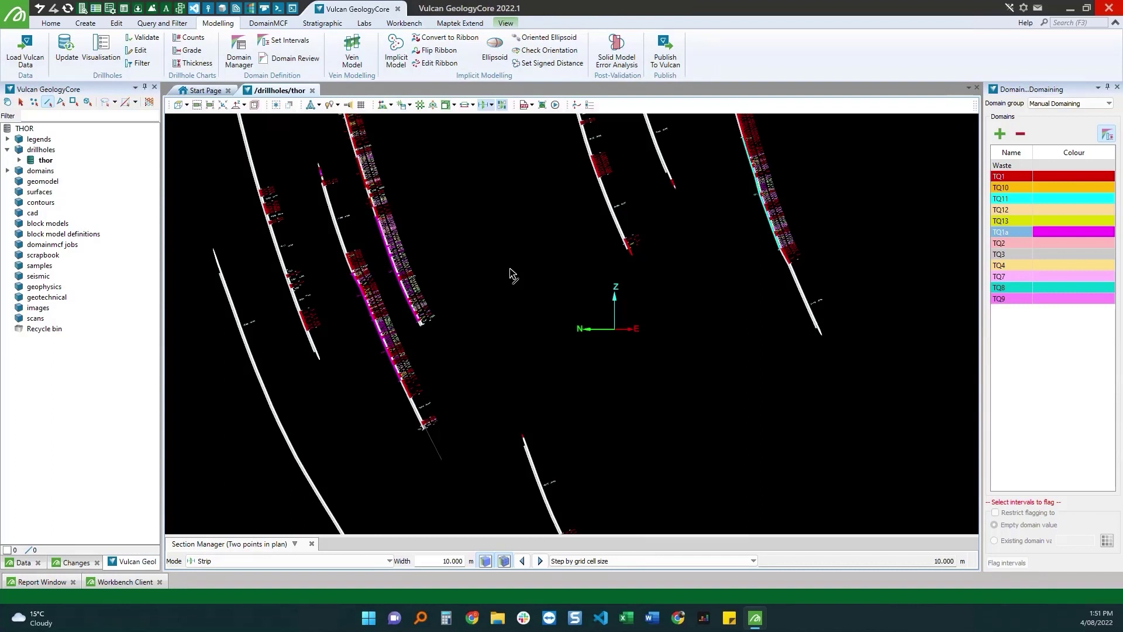